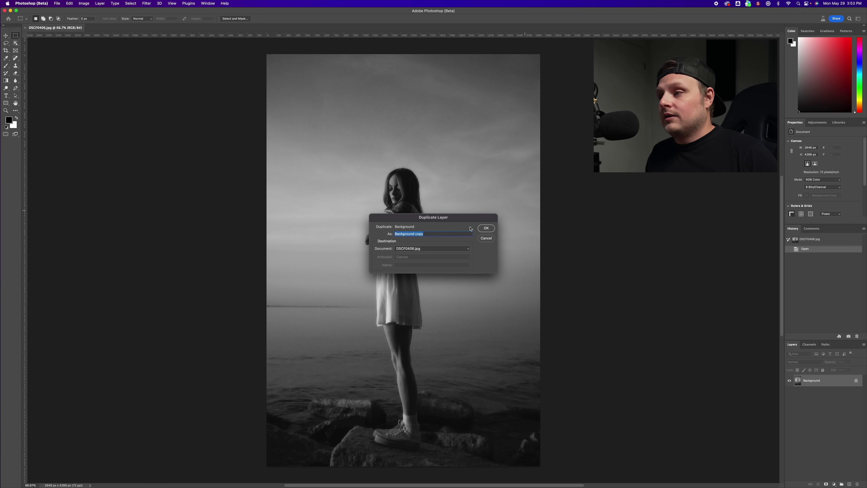
# Step: Confirm the duplicate of the Background layer and crop outward on both sides to widen the canvas to about 5628 px
pyautogui.press('c')
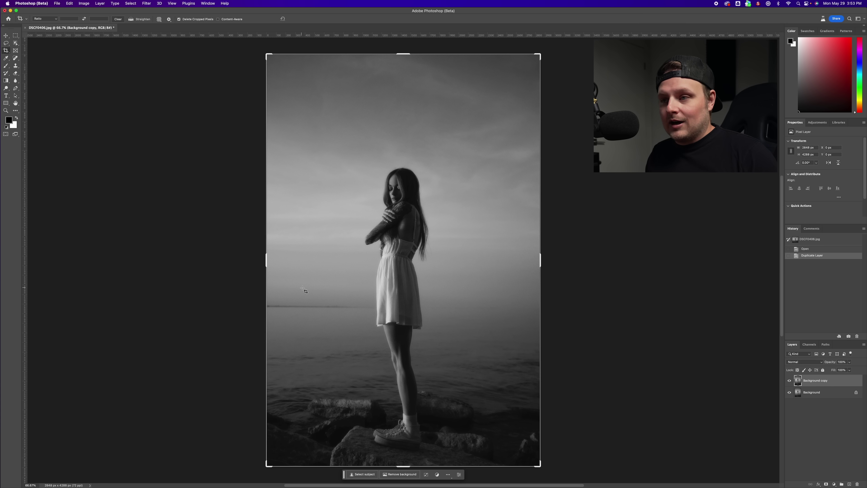
pyautogui.moveTo(267, 261); pyautogui.dragTo(201, 260)
pyautogui.moveTo(607, 259); pyautogui.dragTo(673, 262)
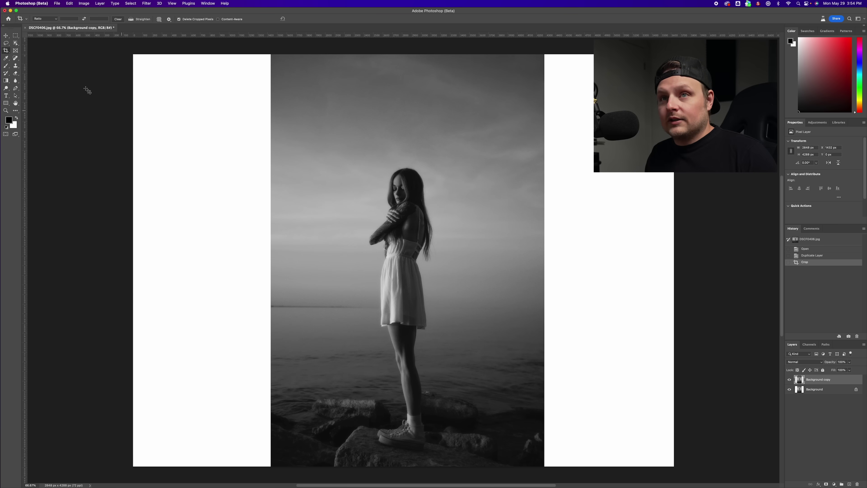
pyautogui.press('Return')
# Step: Select both blank side strips with a slight overlap onto the photo and run Generative Fill with an empty prompt
pyautogui.press('m')
pyautogui.moveTo(113, 48); pyautogui.dragTo(284, 474)
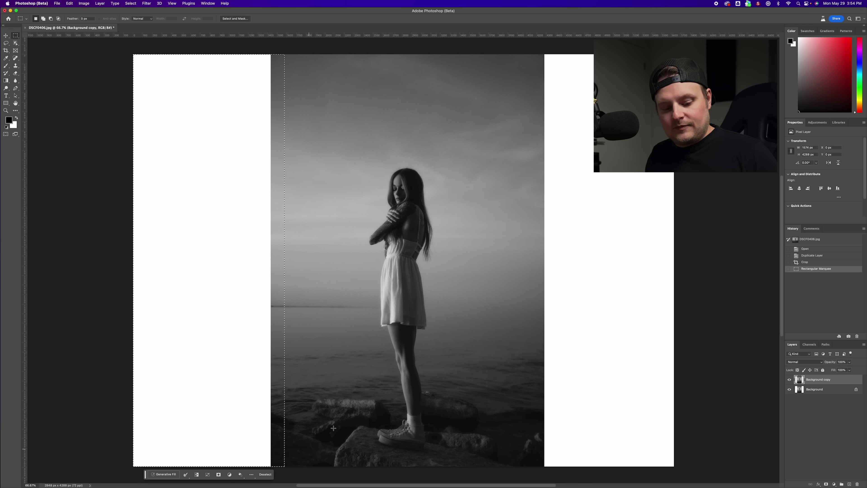
pyautogui.moveTo(769, 48); pyautogui.dragTo(531, 479)
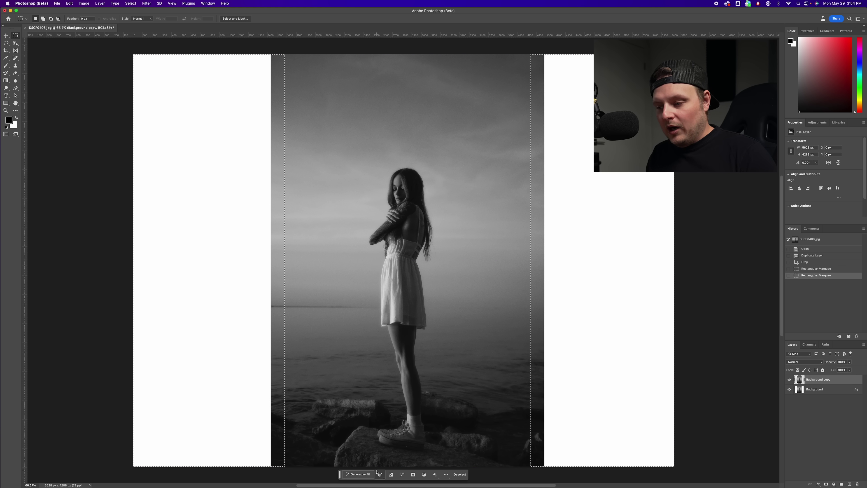
pyautogui.click(360, 474)
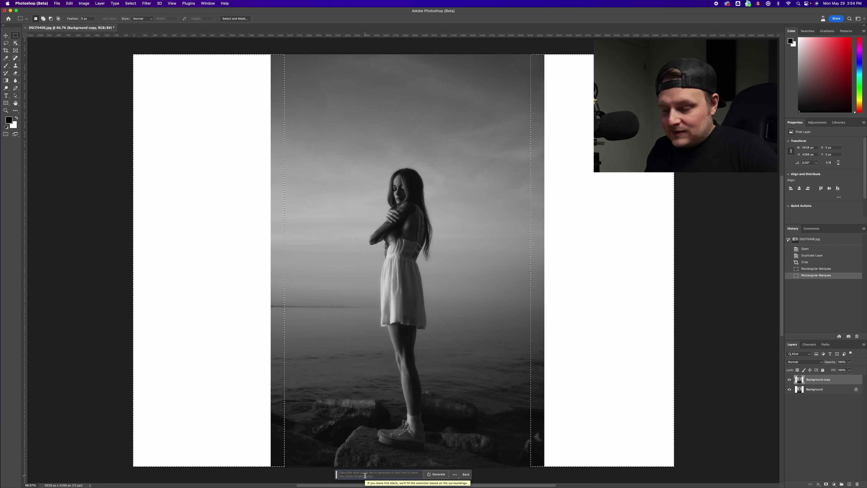
pyautogui.click(434, 474)
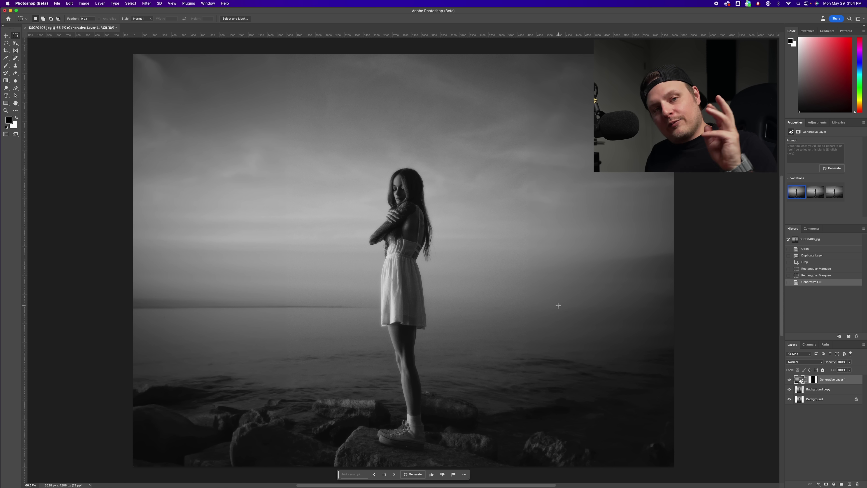
# Step: Compare the three generated variations of the extended background and return to the first one
pyautogui.click(394, 475)
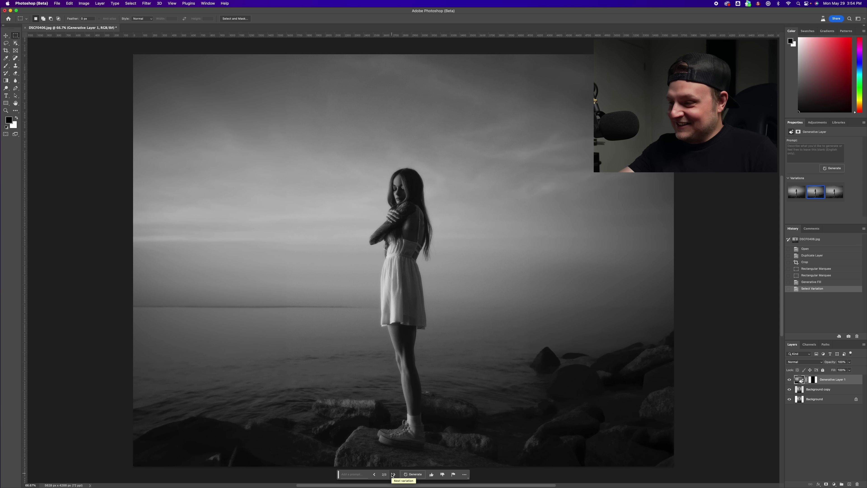
pyautogui.click(393, 474)
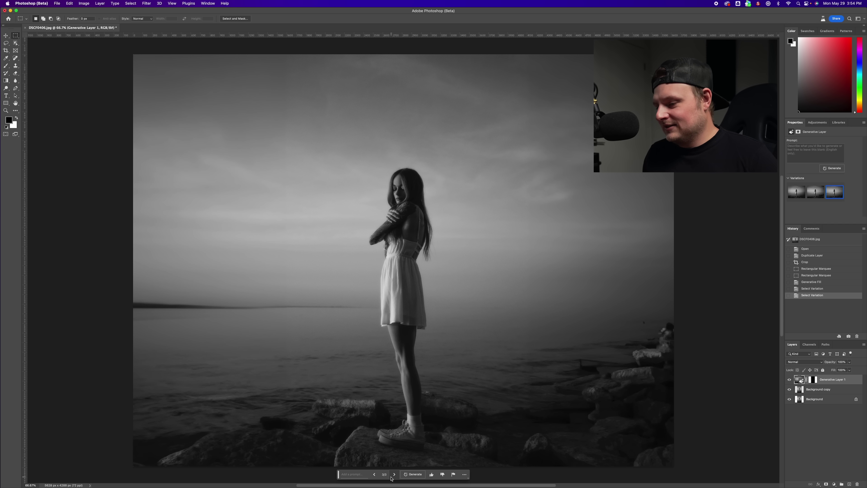
pyautogui.click(374, 474)
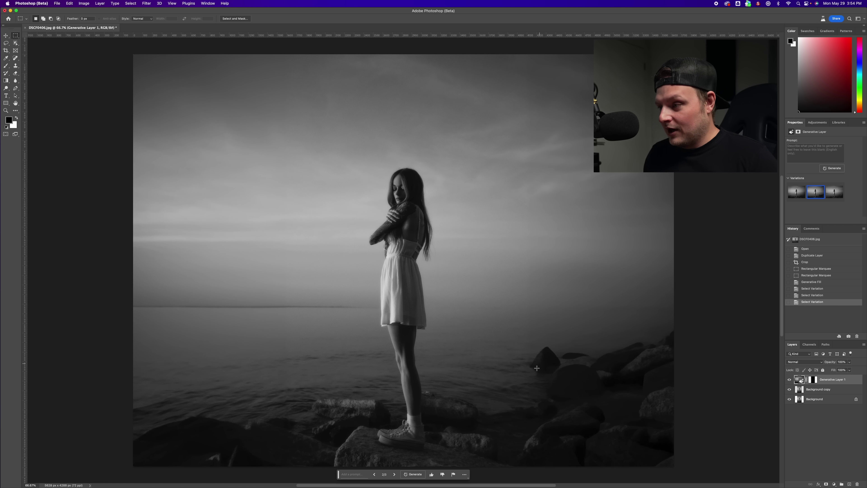
pyautogui.click(375, 475)
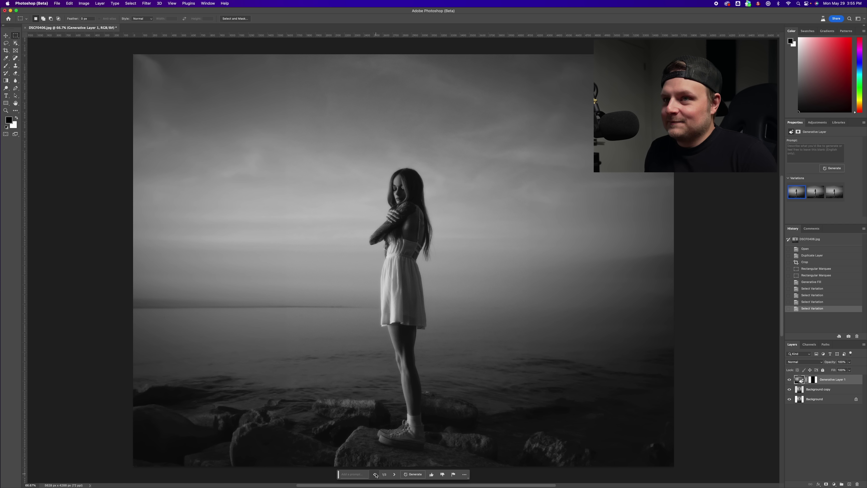
# Step: Inspect the sky near the upper-left corner of the photo up close and rasterize Generative Layer 1
pyautogui.scroll(5, 236, 63)
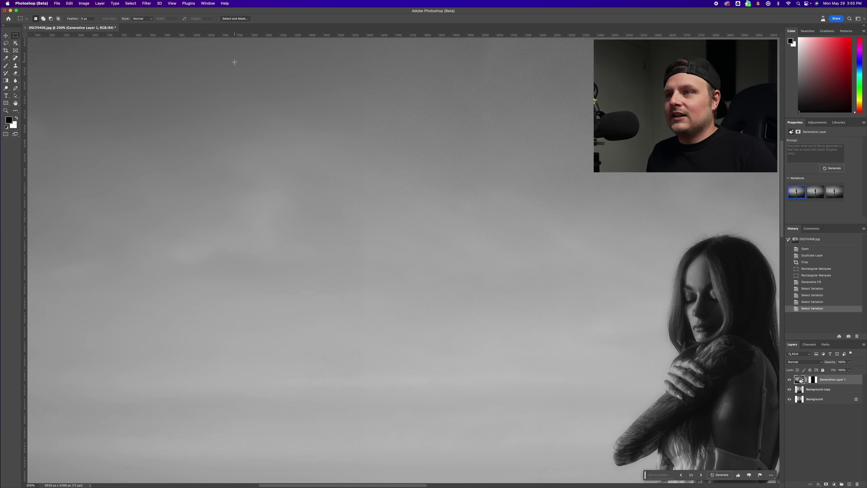
pyautogui.scroll(3, 235, 62)
pyautogui.hscroll(-3, 235, 62)
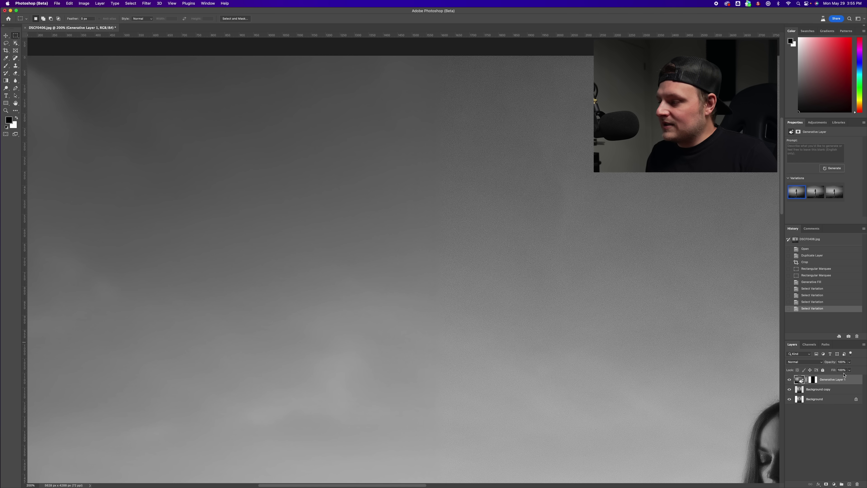
pyautogui.rightClick(841, 379)
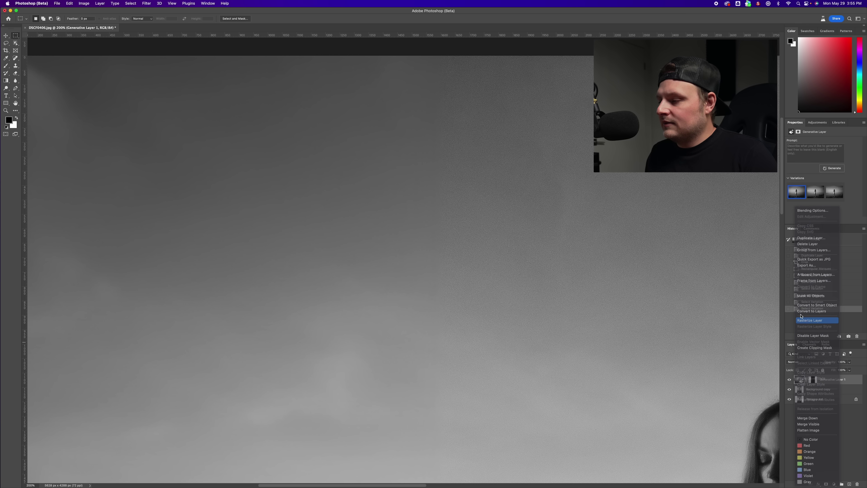
pyautogui.click(814, 321)
# Step: Add 2% Gaussian, monochromatic noise to the rasterized fill layer
pyautogui.click(146, 4)
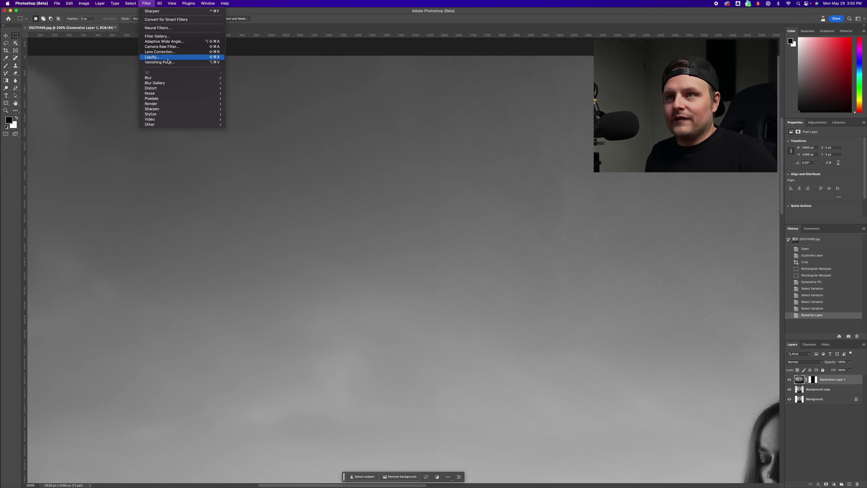
pyautogui.moveTo(182, 94)
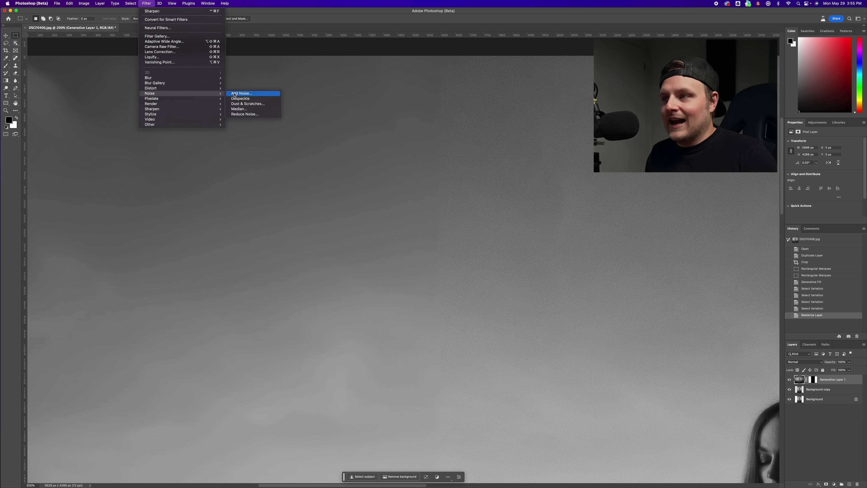
pyautogui.click(242, 93)
pyautogui.moveTo(540, 133); pyautogui.dragTo(526, 122)
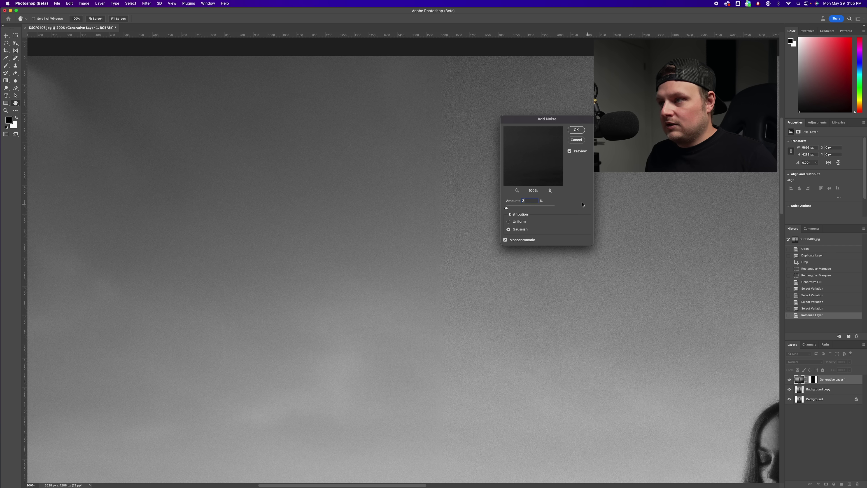
pyautogui.write('2')
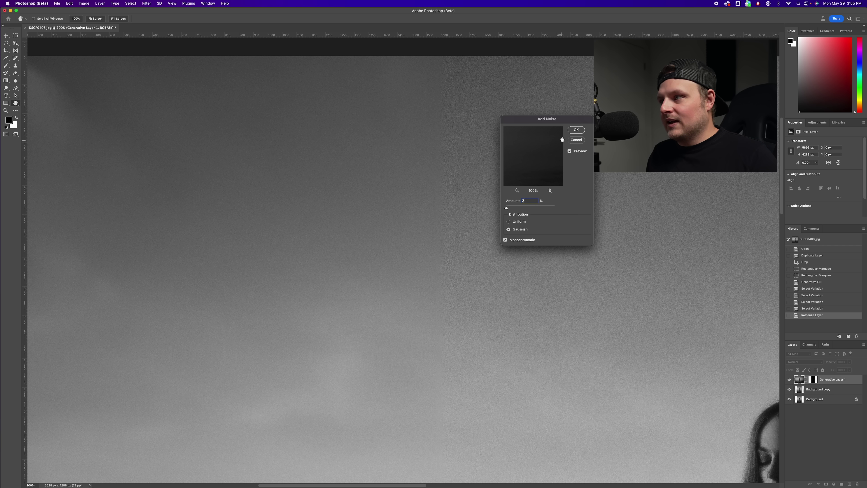
pyautogui.click(576, 129)
# Step: Apply the Sharpen filter once to the noisy fill layer
pyautogui.click(141, 3)
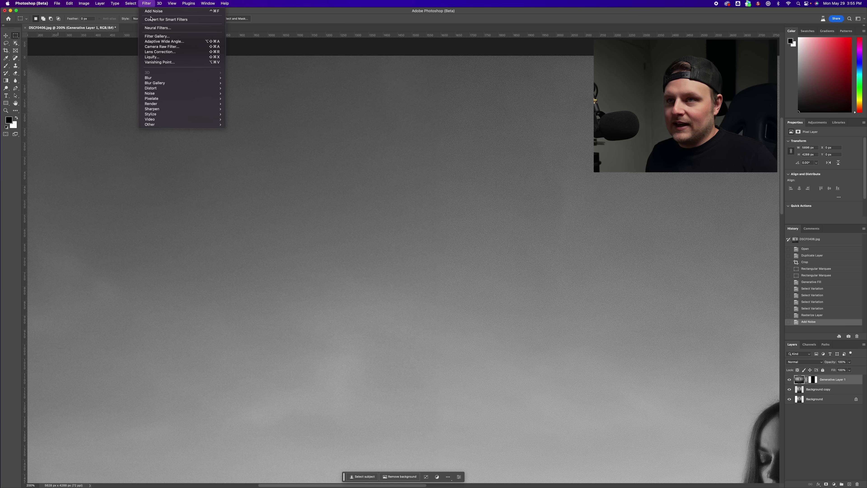
pyautogui.moveTo(168, 109)
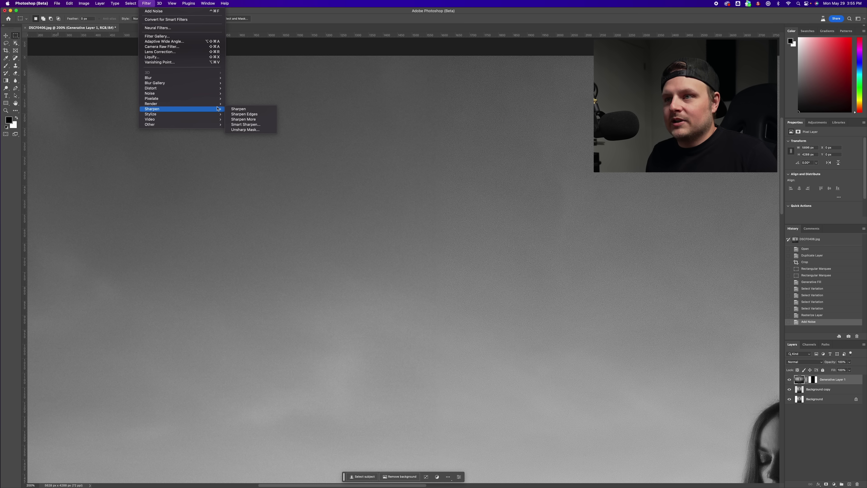
pyautogui.click(247, 108)
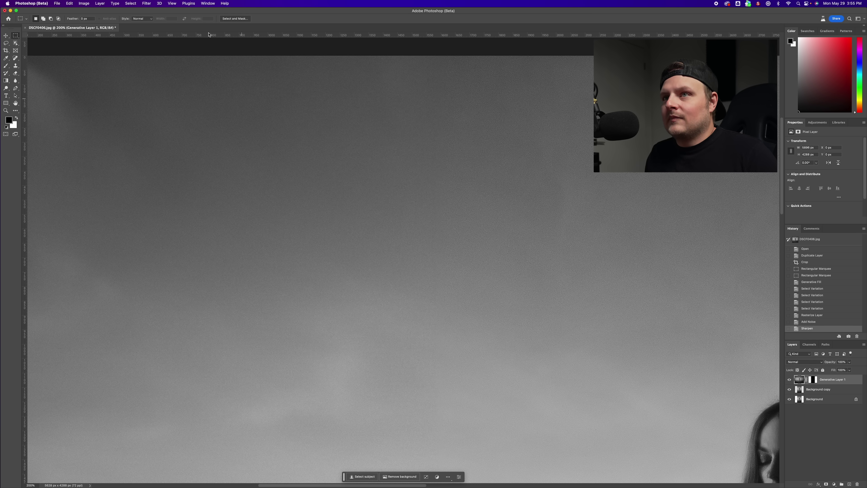
# Step: Try a second Sharpen pass on the fill layer and undo it
pyautogui.click(145, 3)
pyautogui.click(145, 12)
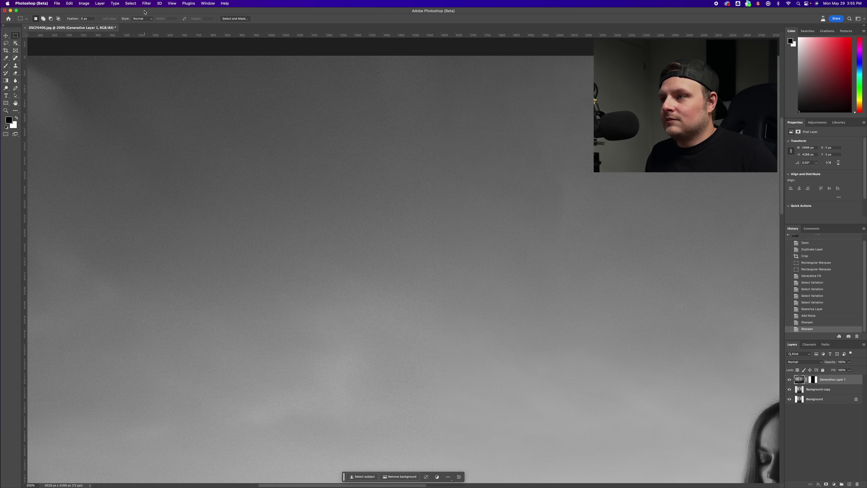
pyautogui.press('super+z')
# Step: Hide and show the fill layer with the whole image in view to compare before and after
pyautogui.press('super+0')
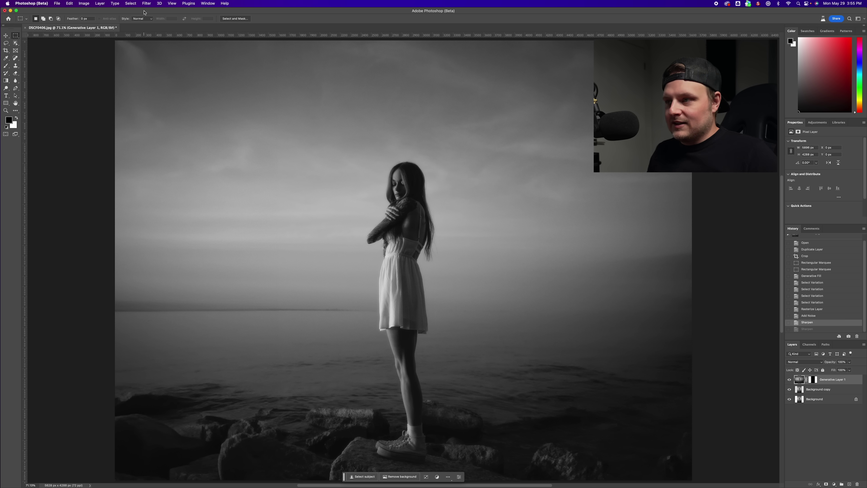
pyautogui.click(789, 379)
pyautogui.click(789, 380)
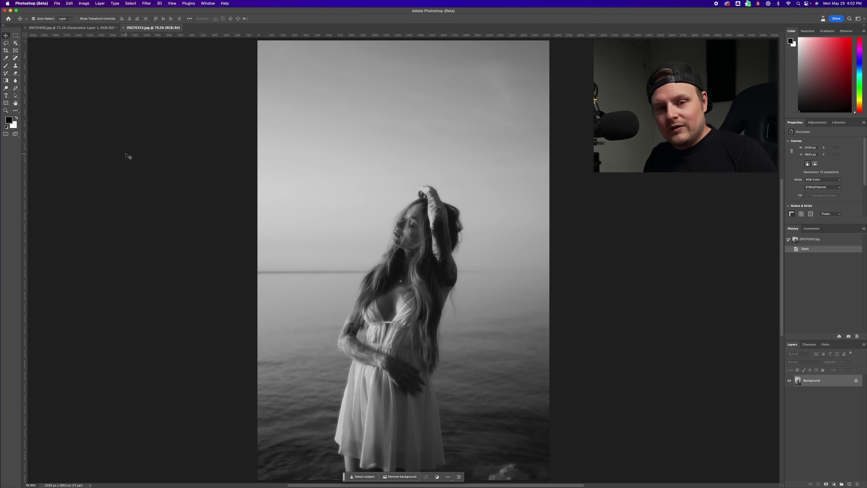
# Step: Duplicate the Background layer of DSCF0353.jpg as Background copy
pyautogui.rightClick(826, 384)
pyautogui.click(814, 396)
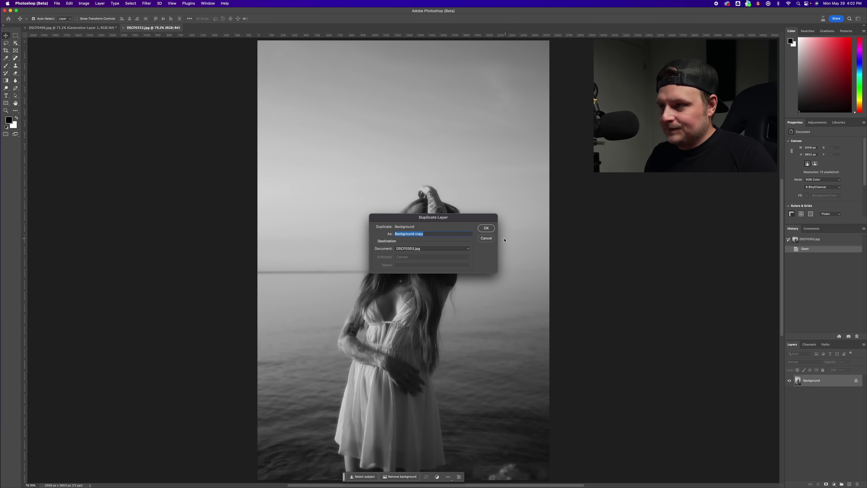
pyautogui.click(485, 231)
# Step: Crop in the photo's left side and top and extend its bottom below the dress, to about 2381 × 3298 px
pyautogui.click(5, 50)
pyautogui.moveTo(249, 257); pyautogui.dragTo(265, 256)
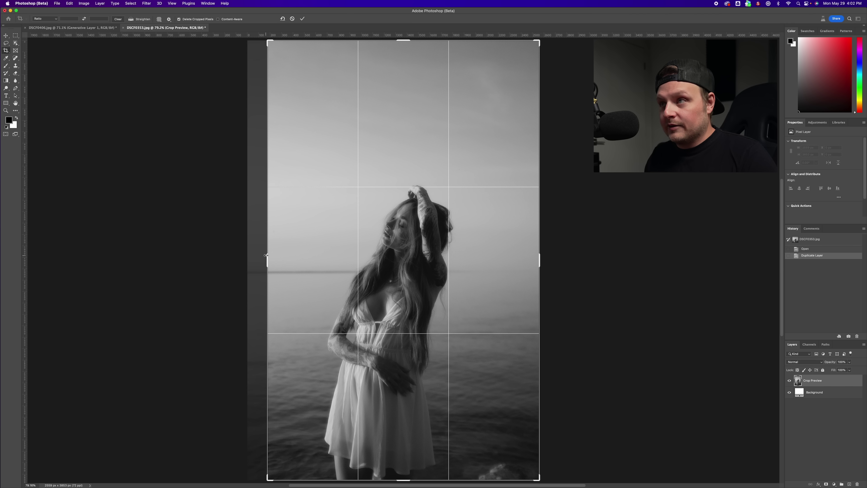
pyautogui.moveTo(406, 40); pyautogui.dragTo(404, 78)
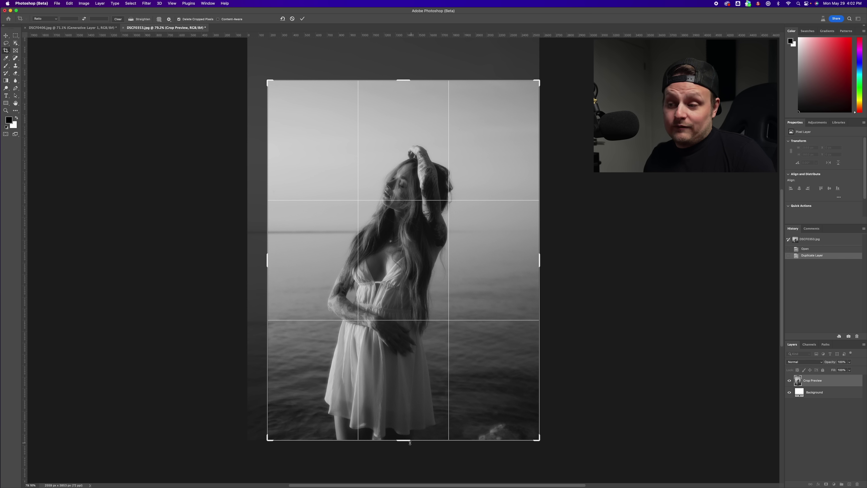
pyautogui.moveTo(404, 441); pyautogui.dragTo(401, 449)
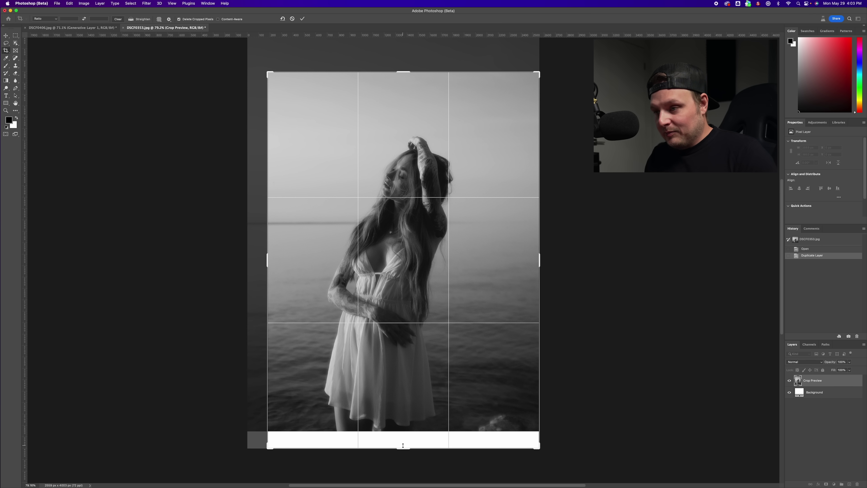
pyautogui.press('Return')
# Step: Select the blank strip along the photo's bottom edge with a slight overlap and run Generative Fill without a prompt
pyautogui.click(16, 35)
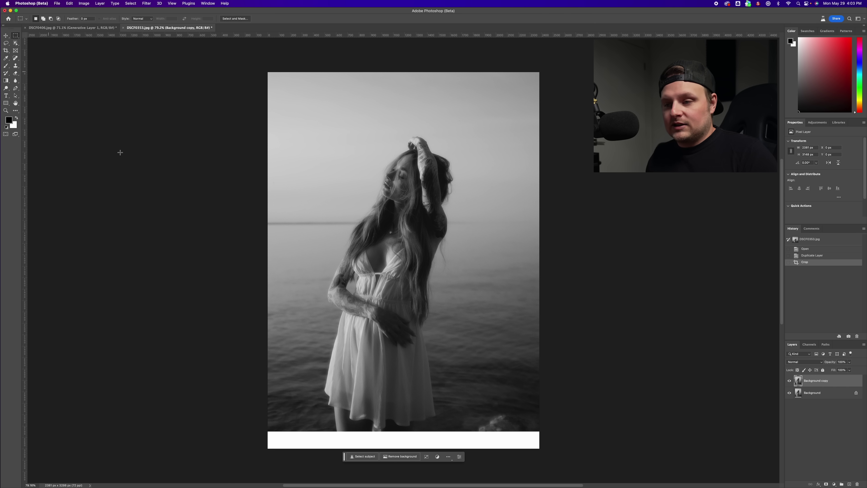
pyautogui.moveTo(266, 426); pyautogui.dragTo(543, 482)
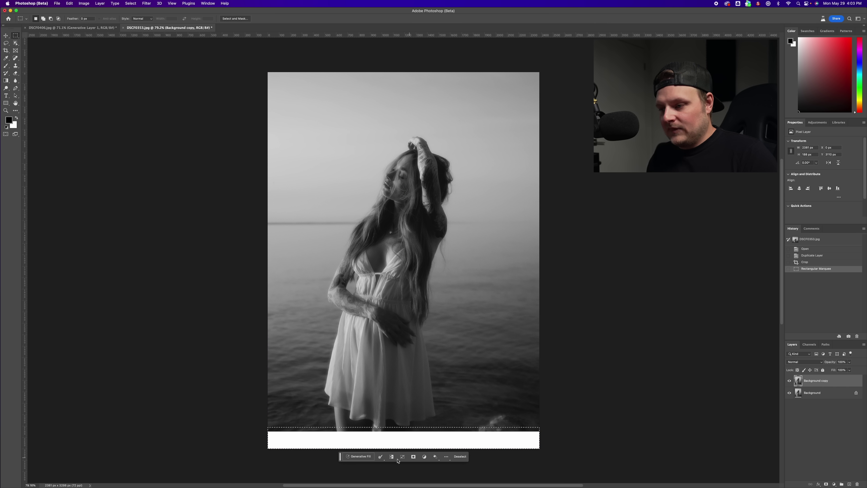
pyautogui.click(361, 457)
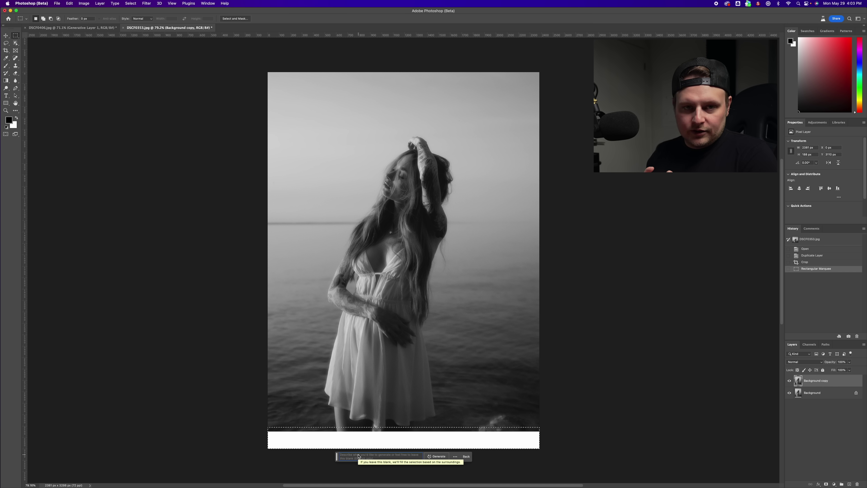
pyautogui.click(438, 457)
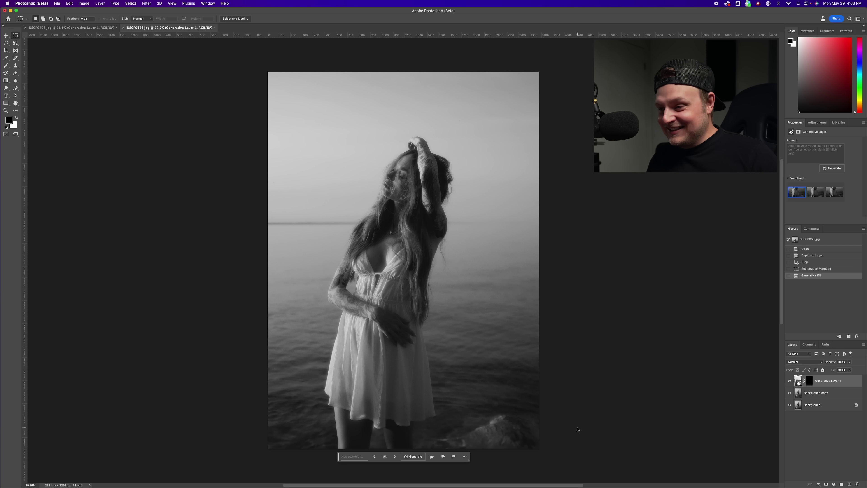
# Step: Examine the generated legs, water and rock along the photo's bottom edge at 100% zoom
pyautogui.press('super+equal')
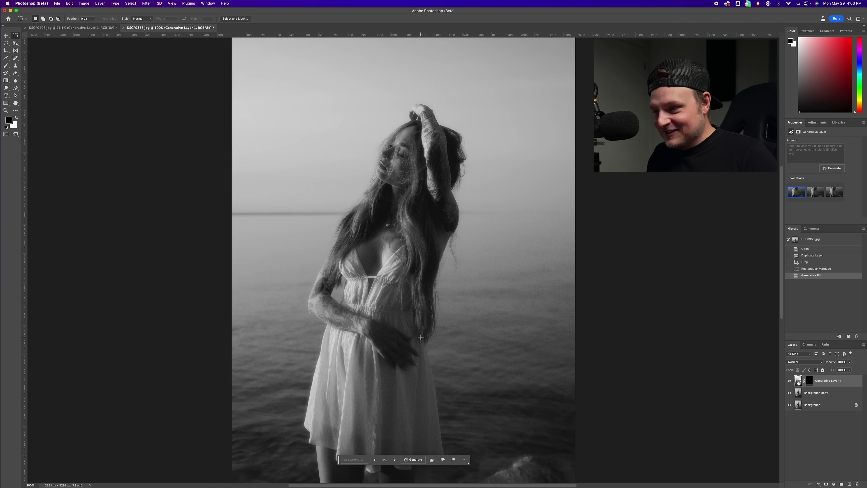
pyautogui.scroll(-2, 421, 336)
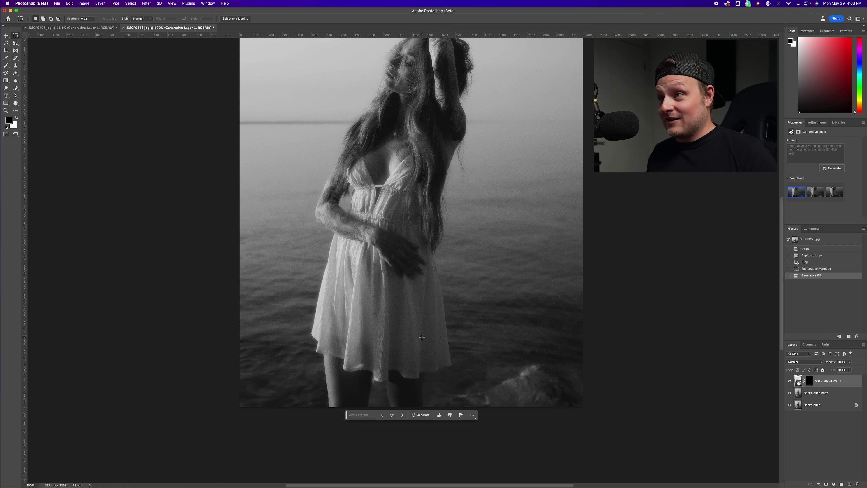
pyautogui.scroll(1, 422, 336)
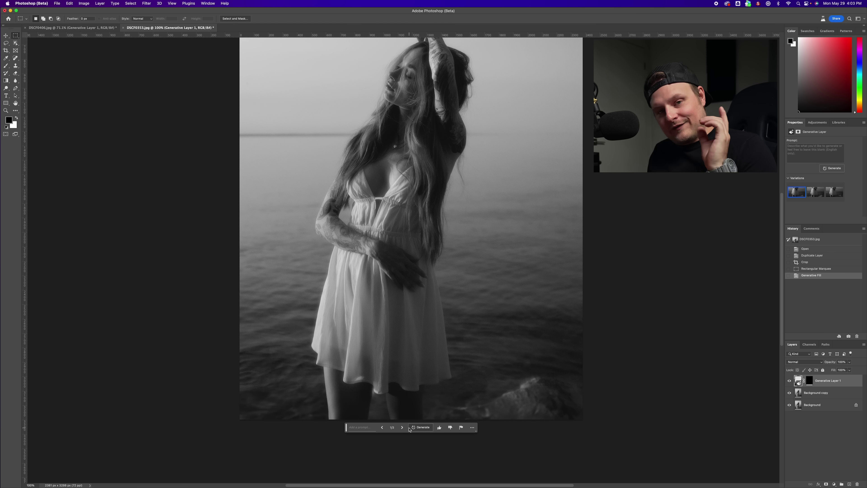
pyautogui.hscroll(-1, 400, 428)
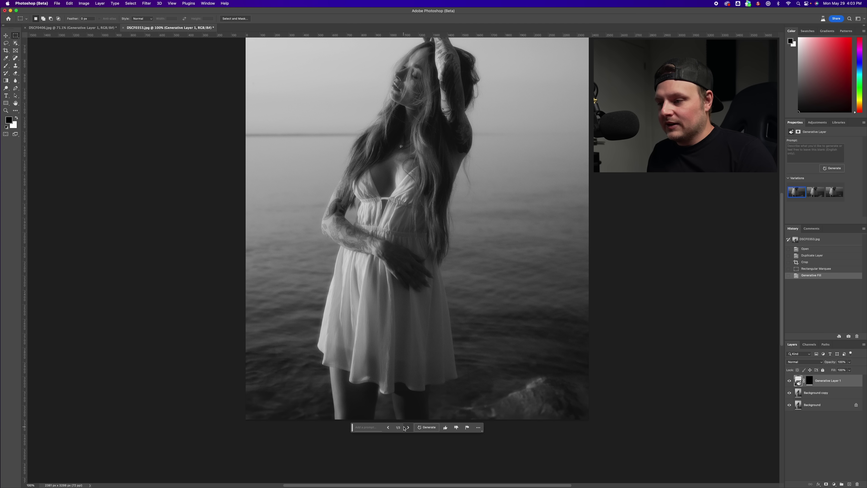
# Step: Compare the three generated variations along the photo's bottom edge and return to the first one
pyautogui.click(408, 427)
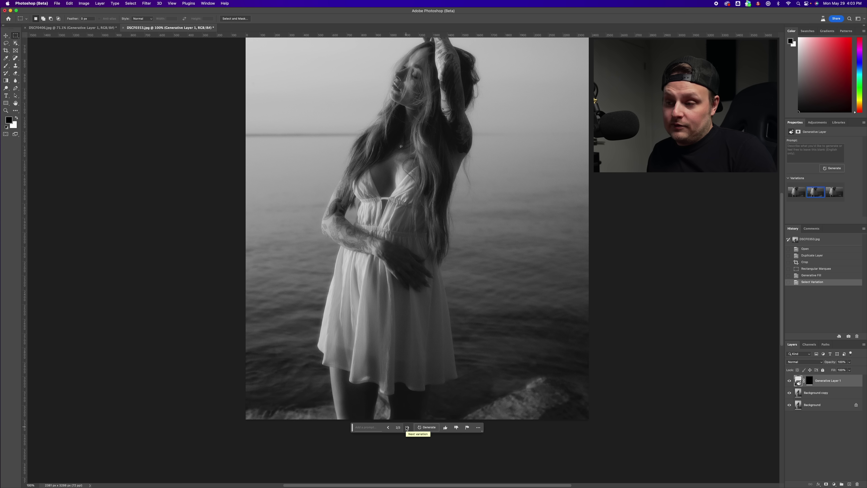
pyautogui.click(407, 428)
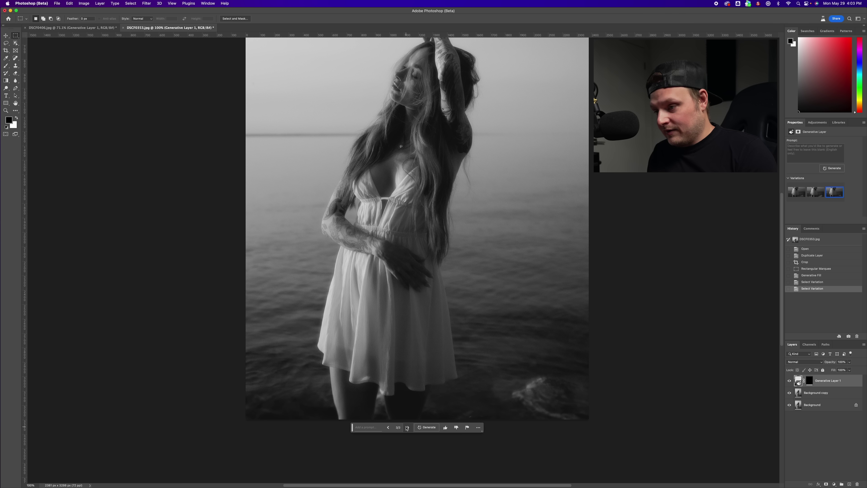
pyautogui.click(388, 428)
pyautogui.click(389, 427)
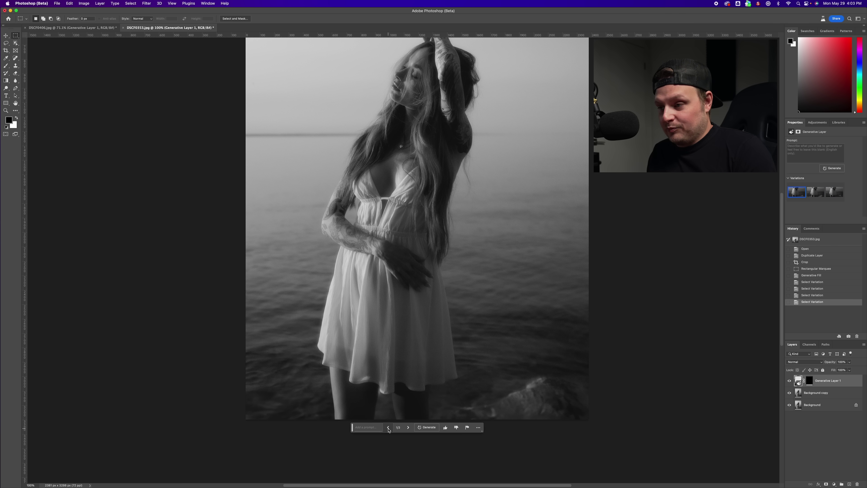
pyautogui.scroll(-3, 395, 405)
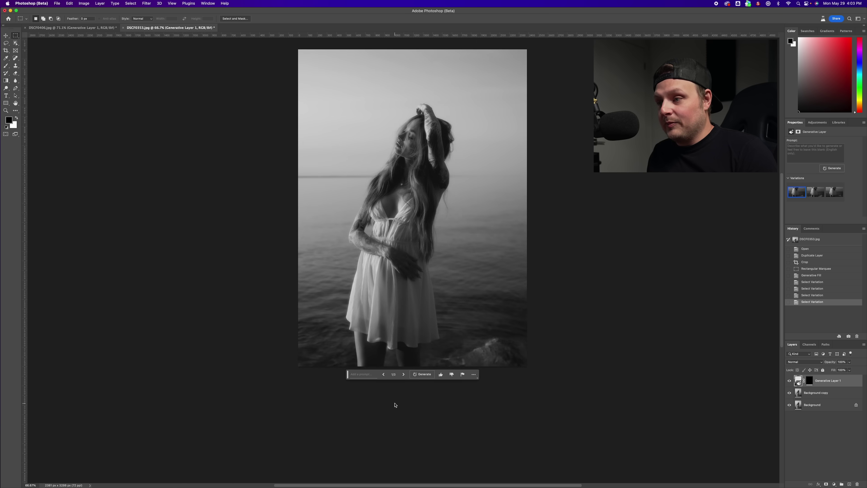
pyautogui.scroll(3, 395, 405)
pyautogui.scroll(-2, 395, 405)
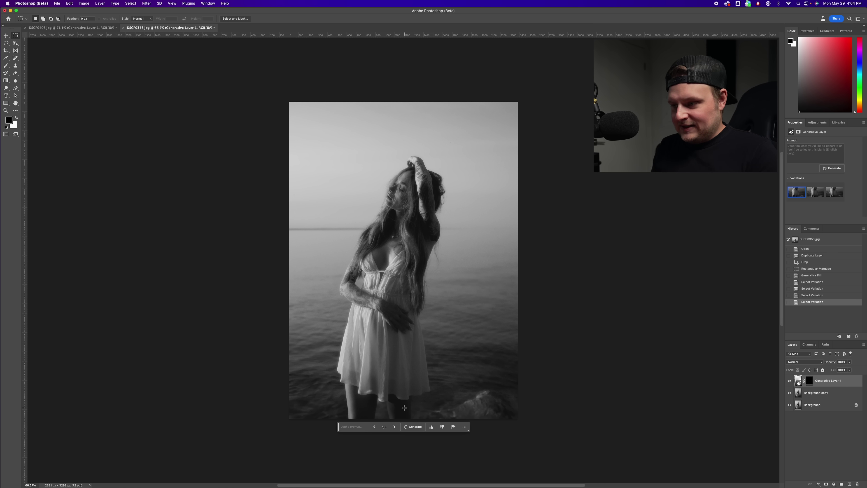
pyautogui.hscroll(-1, 382, 403)
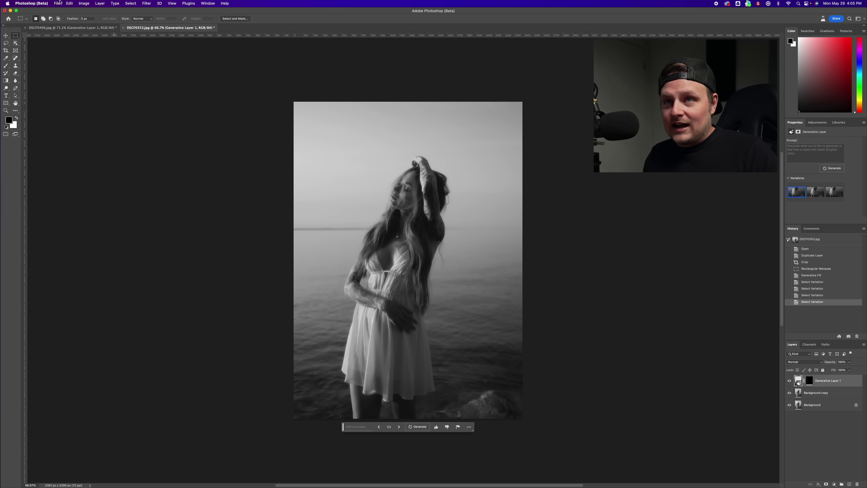
# Step: Create a new 1080 × 1350 px RGB document at 300 pixels/inch with a white background
pyautogui.click(56, 3)
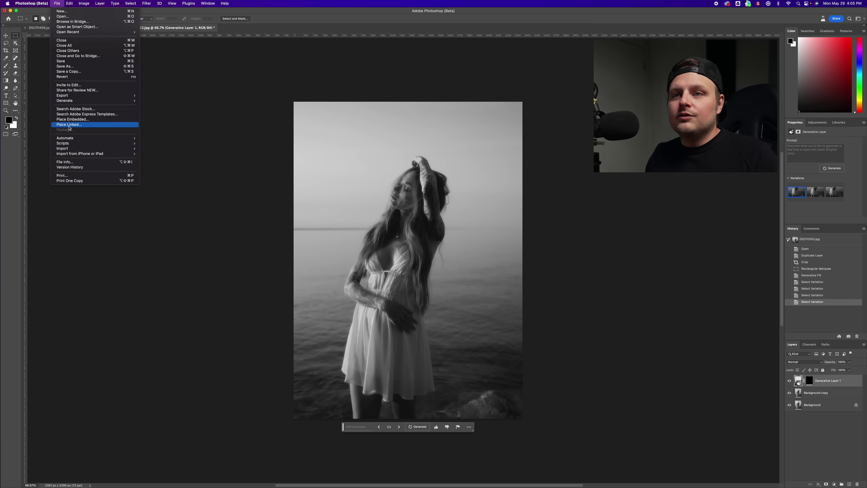
pyautogui.click(61, 11)
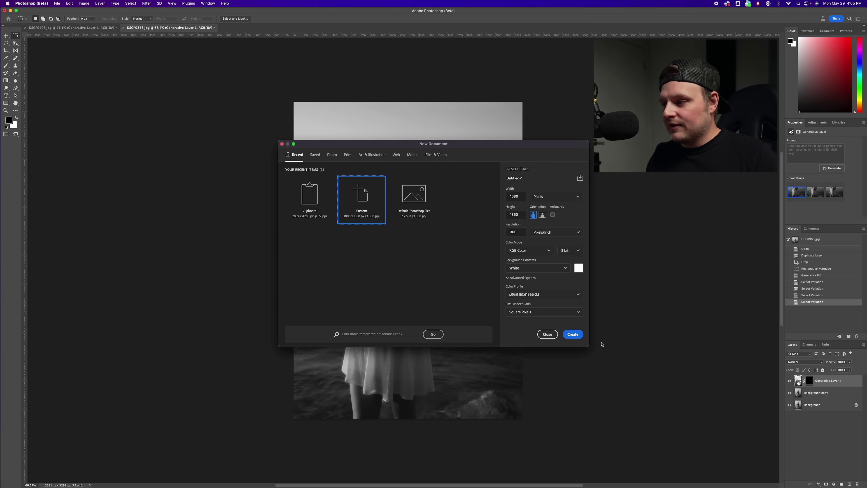
pyautogui.click(573, 334)
# Step: Place the DSCF0399 portrait and scale and position it to leave narrow blank strips on both sides and a taller one below
pyautogui.press('super+Tab')
pyautogui.moveTo(612, 157); pyautogui.dragTo(374, 288)
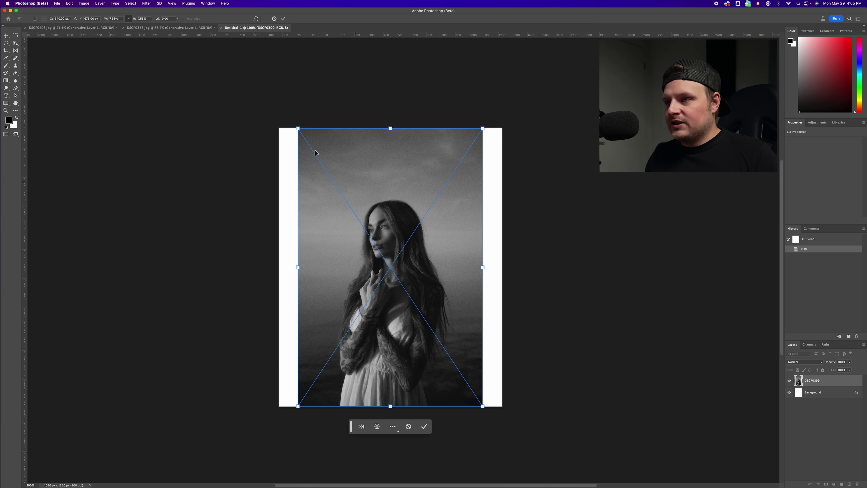
pyautogui.moveTo(298, 128); pyautogui.dragTo(267, 111)
pyautogui.moveTo(483, 102); pyautogui.dragTo(512, 74)
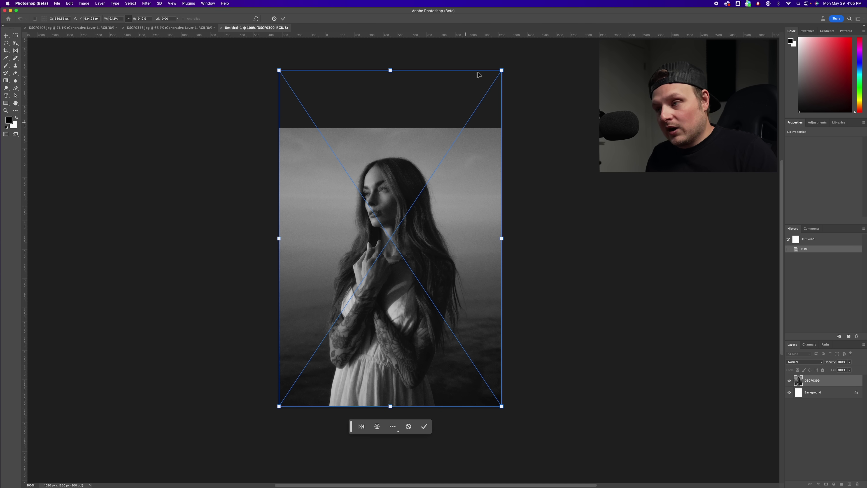
pyautogui.moveTo(502, 70); pyautogui.dragTo(492, 85)
pyautogui.moveTo(278, 85); pyautogui.dragTo(288, 100)
pyautogui.moveTo(379, 171); pyautogui.dragTo(384, 162)
pyautogui.press('Return')
# Step: Select the blank side and bottom strips with a slight overlap onto the portrait and run Generative Fill without a prompt
pyautogui.press('m')
pyautogui.moveTo(279, 129); pyautogui.dragTo(293, 413)
pyautogui.moveTo(502, 129); pyautogui.dragTo(259, 383)
pyautogui.press('super+equal')
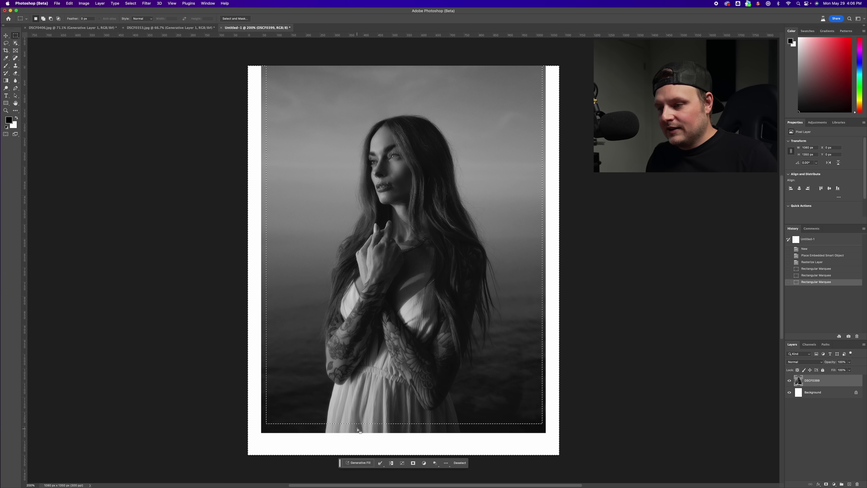
pyautogui.click(360, 463)
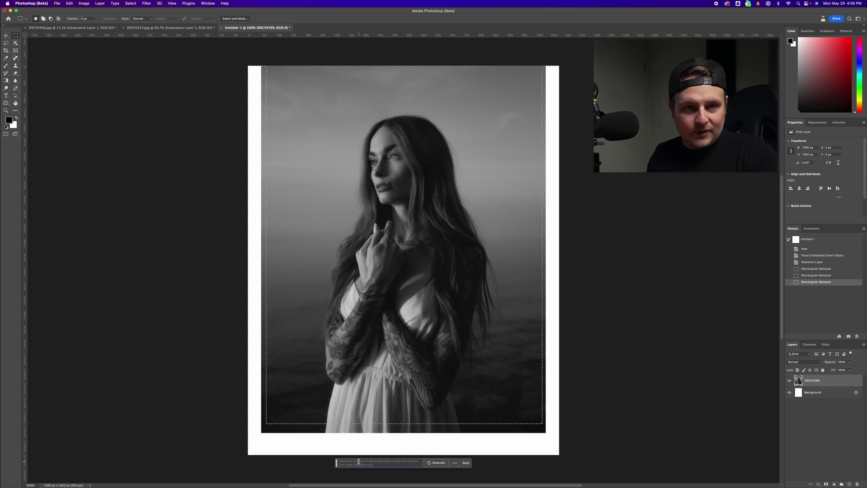
pyautogui.click(438, 463)
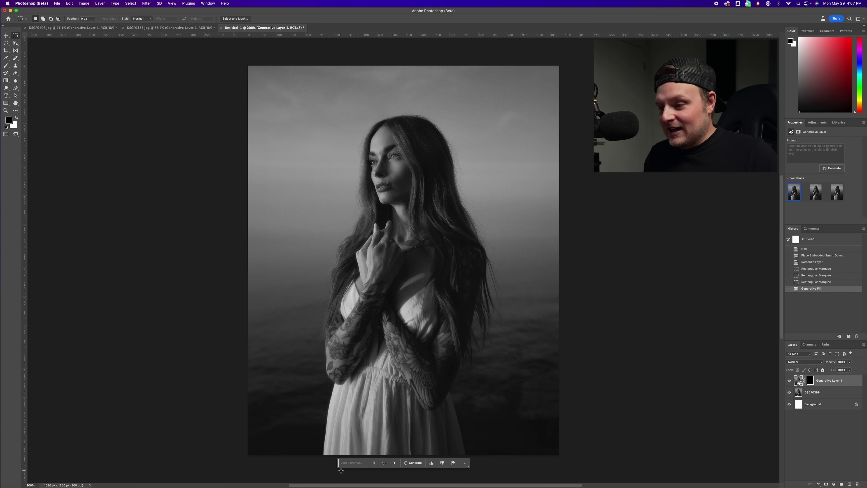
# Step: Compare the three variations of the extended dress and background, return to the first, and view the whole portrait
pyautogui.click(394, 463)
pyautogui.click(393, 463)
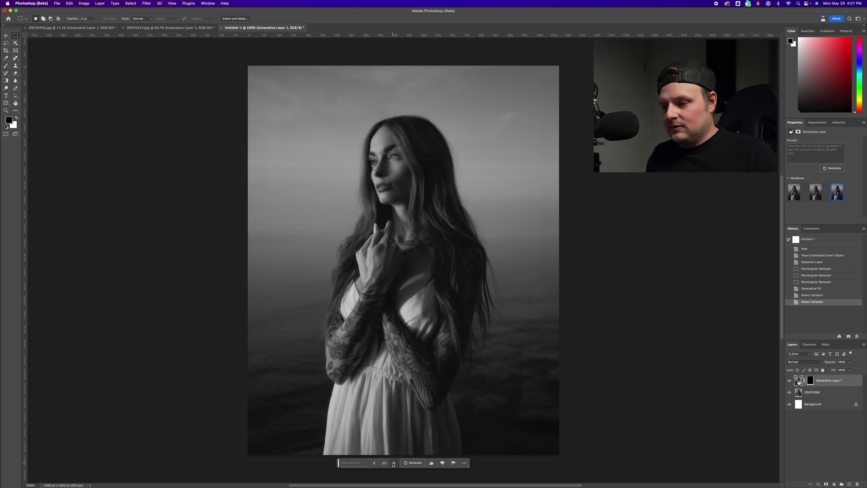
pyautogui.click(374, 463)
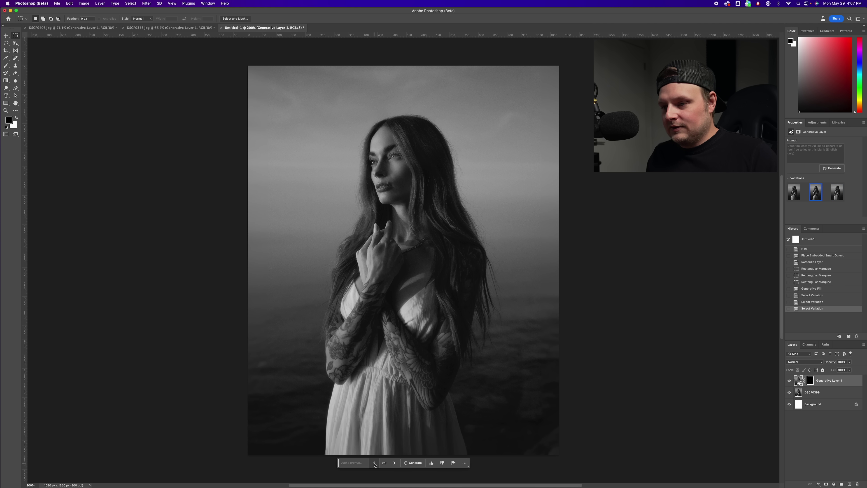
pyautogui.click(395, 463)
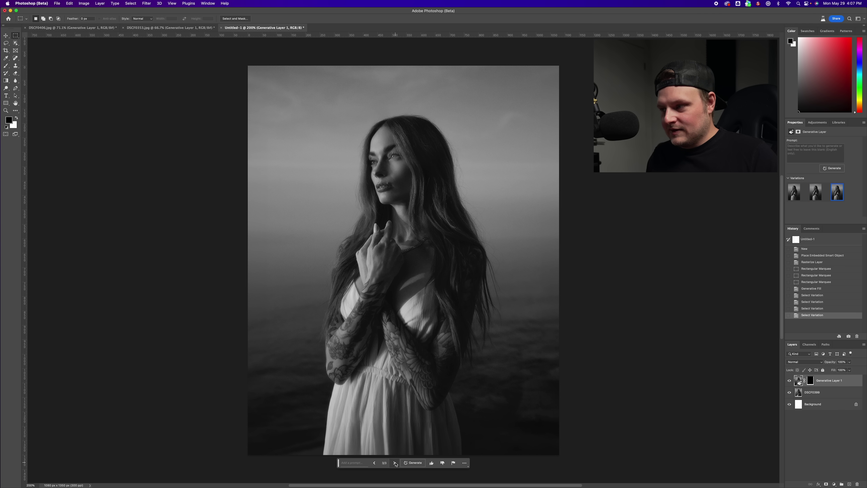
pyautogui.click(394, 463)
pyautogui.click(395, 463)
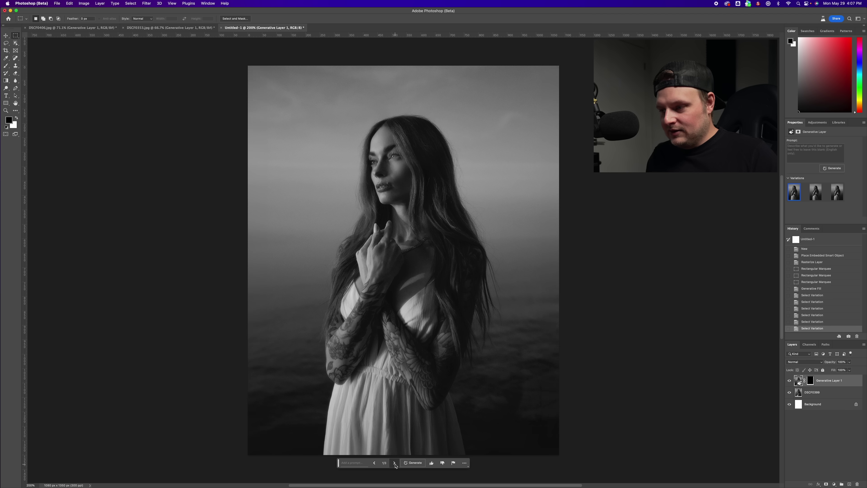
pyautogui.click(395, 463)
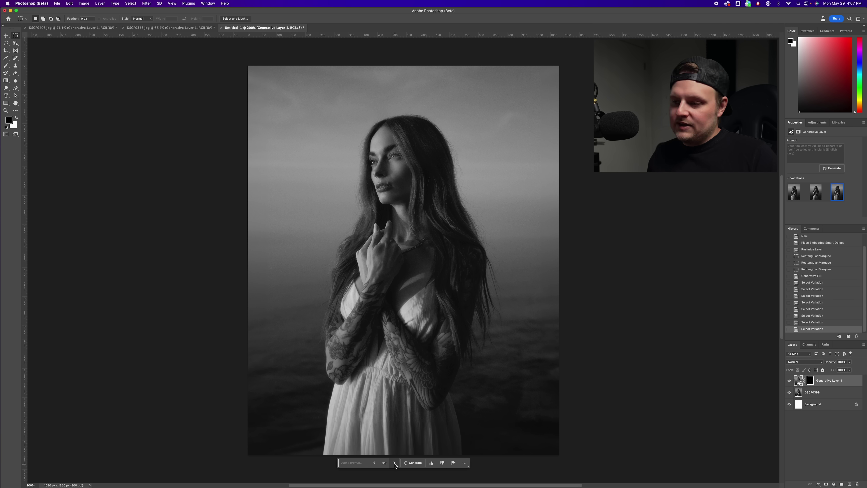
pyautogui.click(375, 463)
pyautogui.click(375, 463)
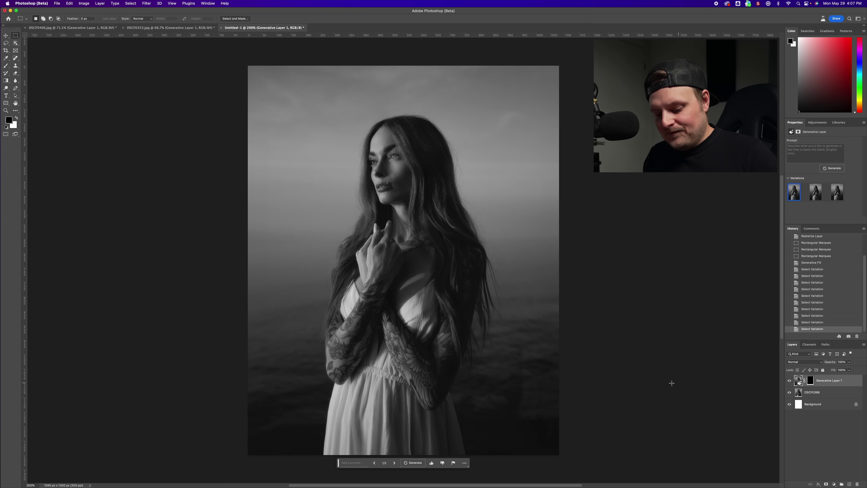
pyautogui.press('super+minus')
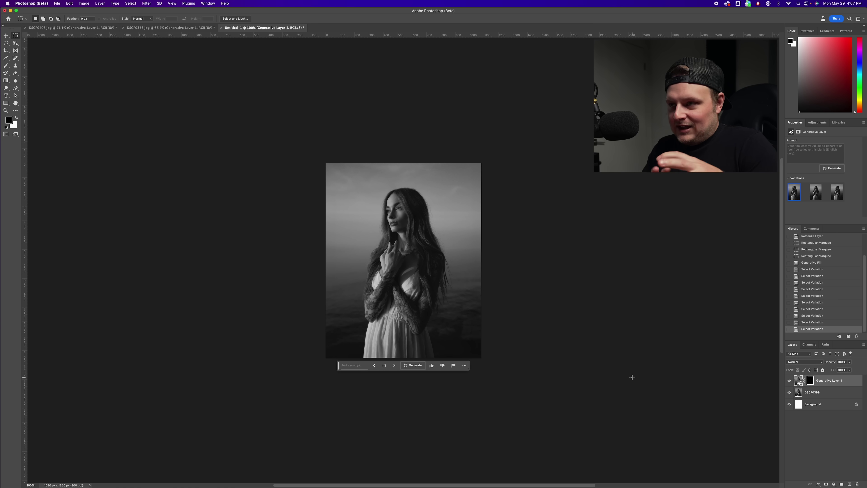
pyautogui.press('super+equal')
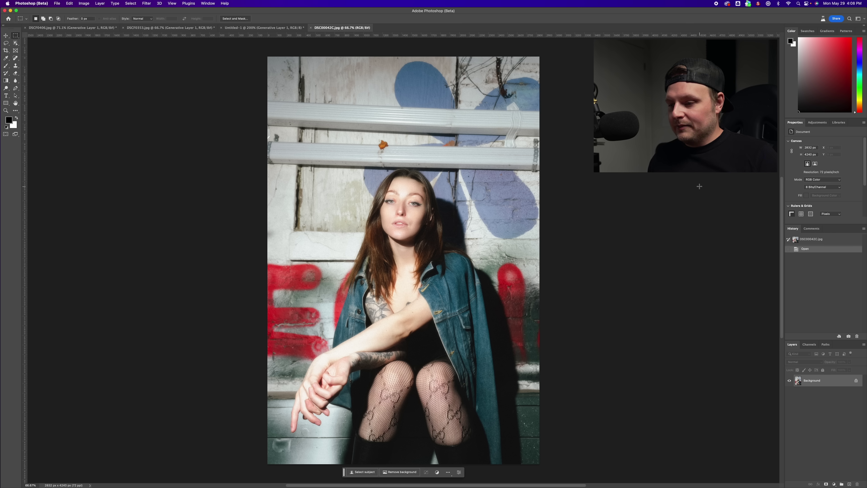
# Step: Duplicate the Background layer of DSC00042C.jpg as Background copy
pyautogui.press('super+minus')
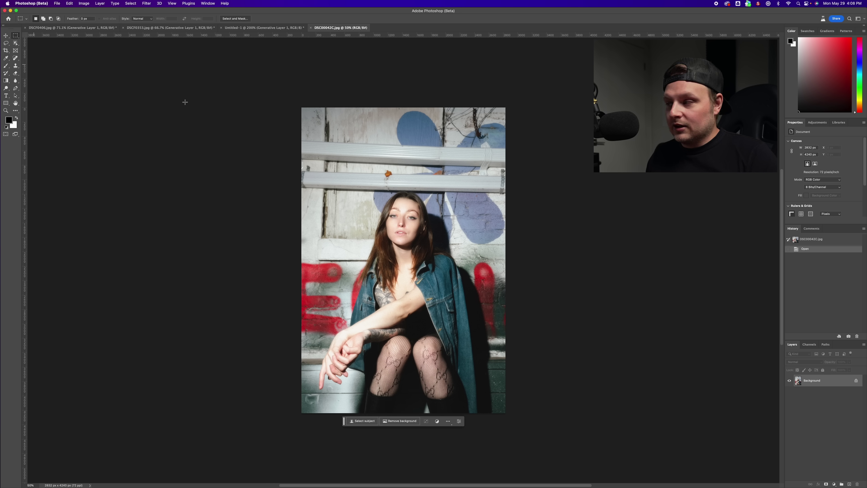
pyautogui.rightClick(824, 382)
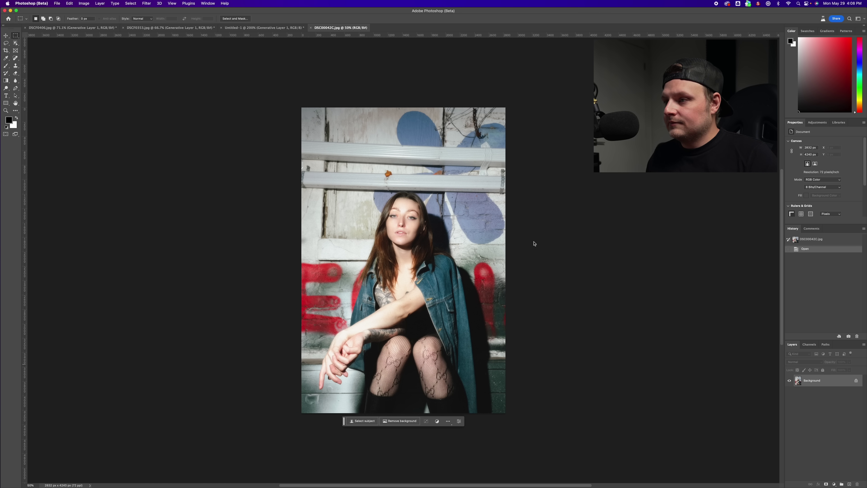
pyautogui.click(487, 228)
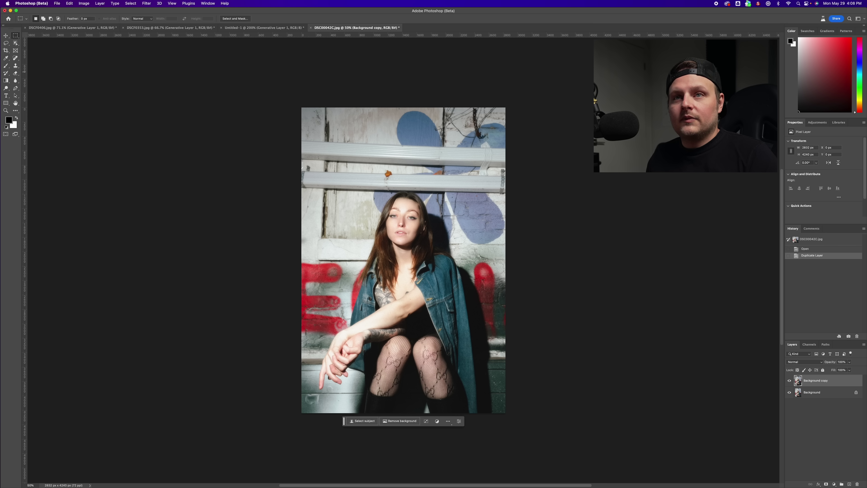
# Step: Crop off the photo's top and extend its right side and bottom, to about 2915 × 4312 px
pyautogui.click(6, 50)
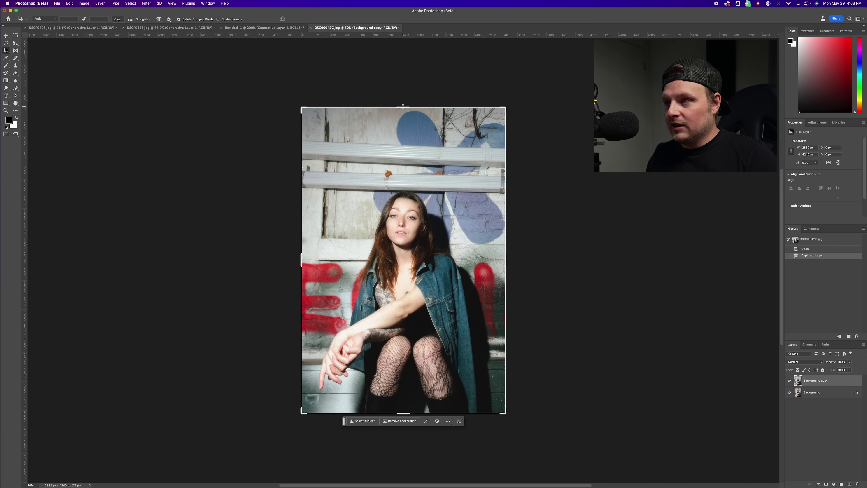
pyautogui.moveTo(403, 107); pyautogui.dragTo(403, 120)
pyautogui.moveTo(502, 268); pyautogui.dragTo(509, 268)
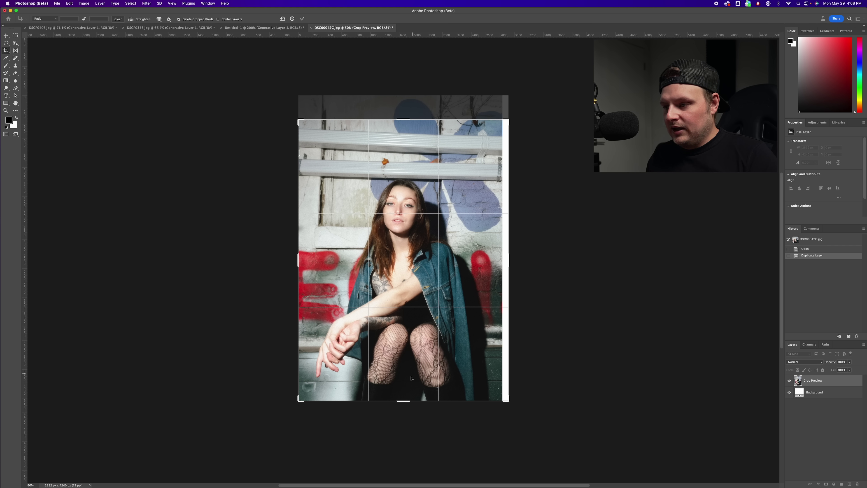
pyautogui.moveTo(403, 400); pyautogui.dragTo(403, 414)
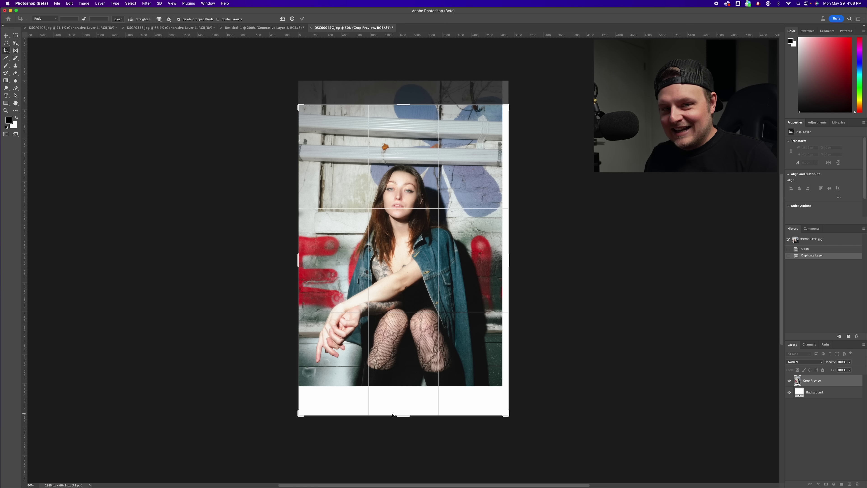
pyautogui.press('Return')
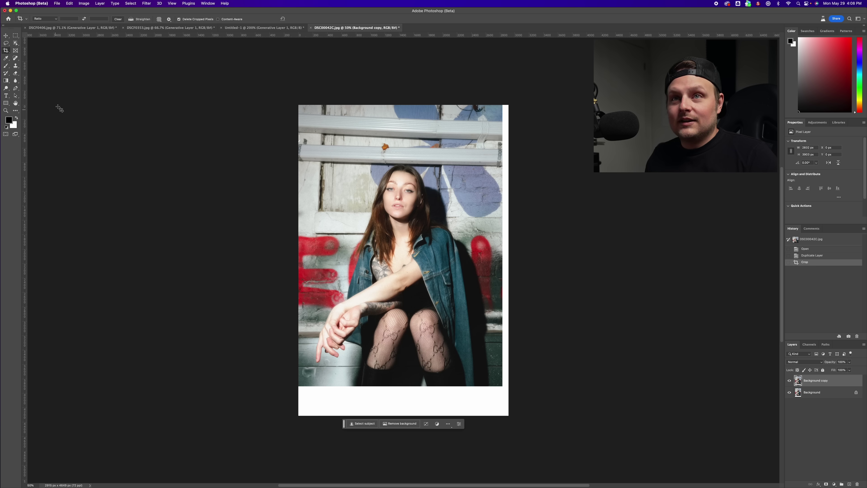
# Step: Select the blank bottom and right-hand strips with a slight overlap and run Generative Fill without a prompt
pyautogui.press('m')
pyautogui.moveTo(294, 383); pyautogui.dragTo(516, 444)
pyautogui.moveTo(557, 79); pyautogui.dragTo(499, 444)
pyautogui.click(361, 424)
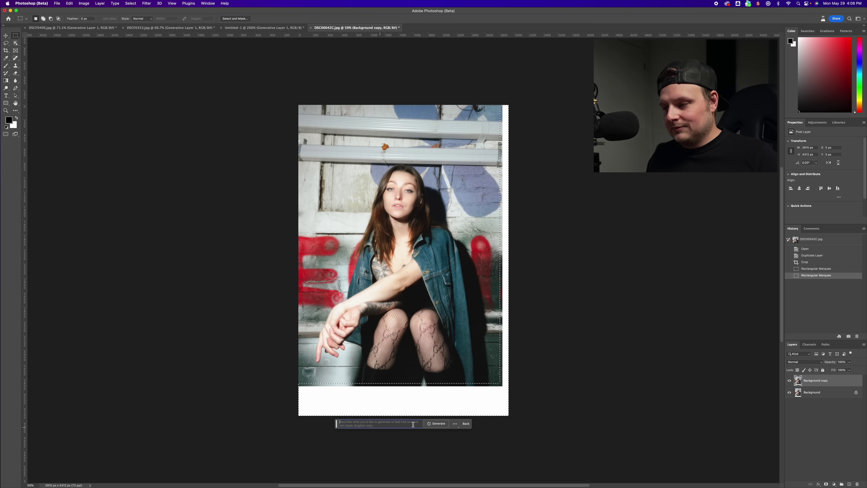
pyautogui.click(436, 424)
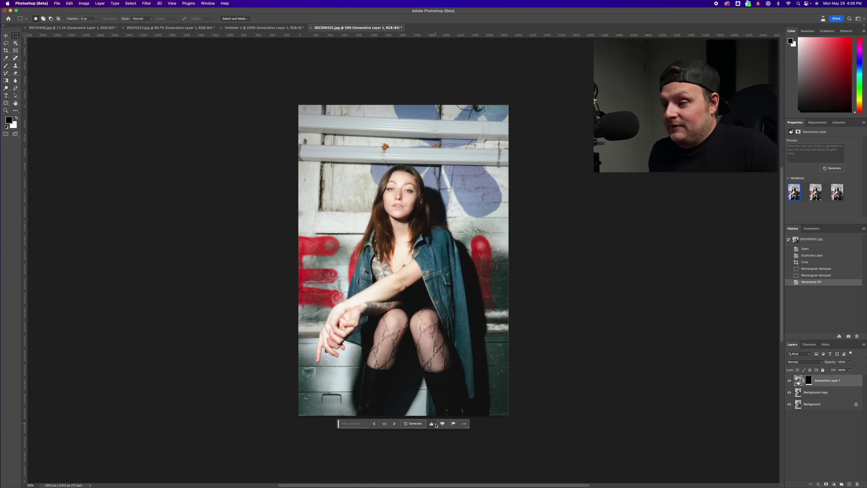
# Step: Examine the generated boots, wall and pipe ends along the photo's bottom and right edges at 100% zoom
pyautogui.press('super+plus')
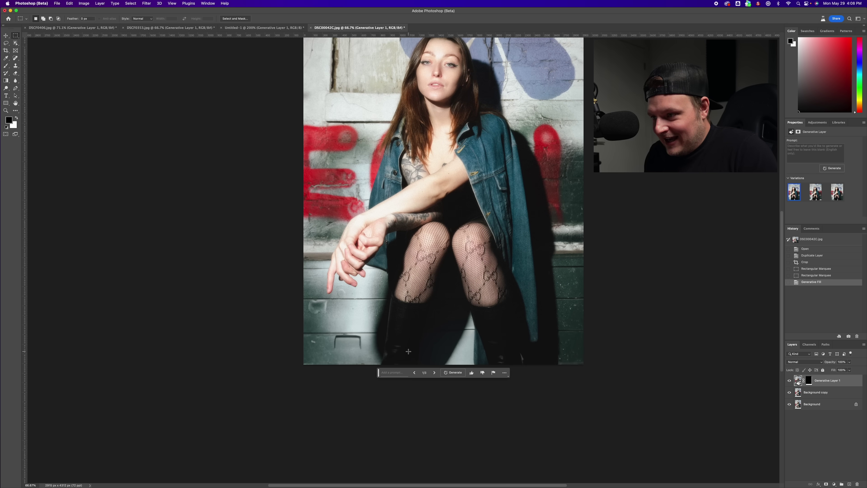
pyautogui.press('super+plus')
pyautogui.press('super+plus')
pyautogui.hscroll(2, 410, 351)
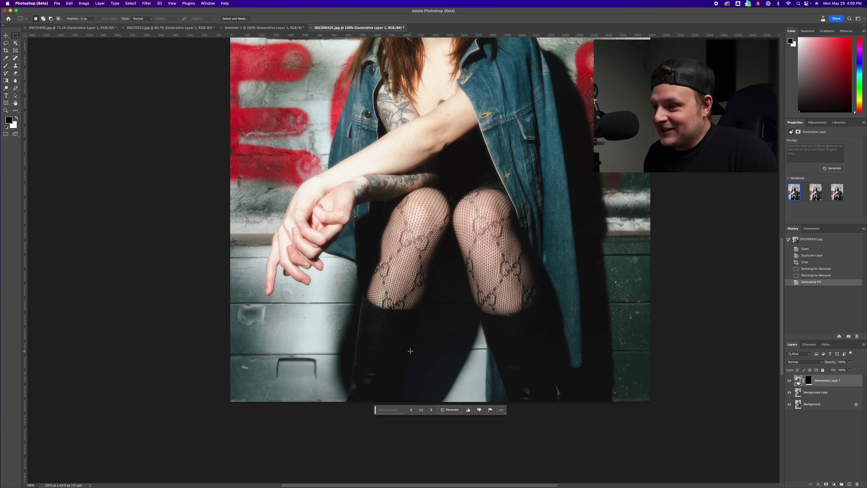
pyautogui.scroll(3, 411, 351)
pyautogui.hscroll(2, 411, 351)
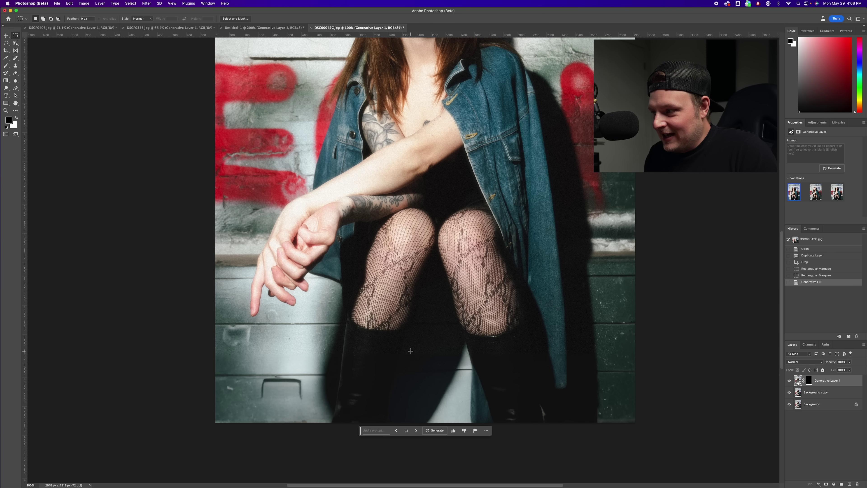
pyautogui.hscroll(3, 410, 351)
pyautogui.scroll(20, 340, 406)
pyautogui.hscroll(8, 341, 405)
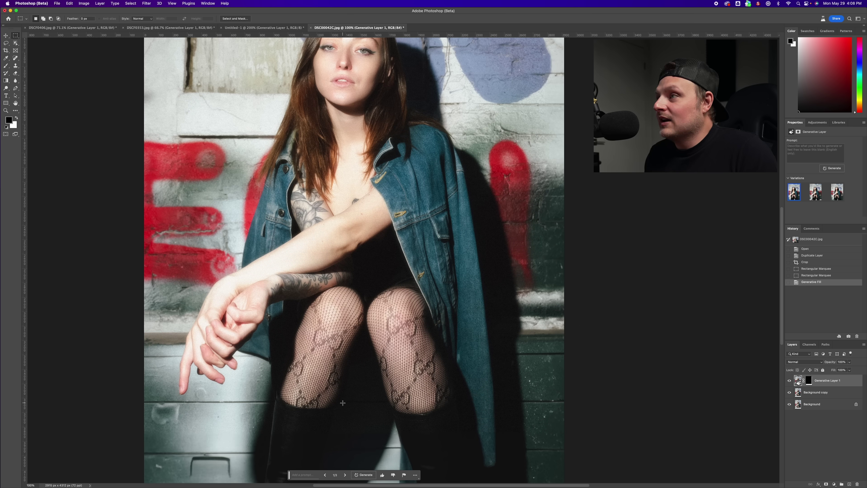
pyautogui.scroll(8, 341, 403)
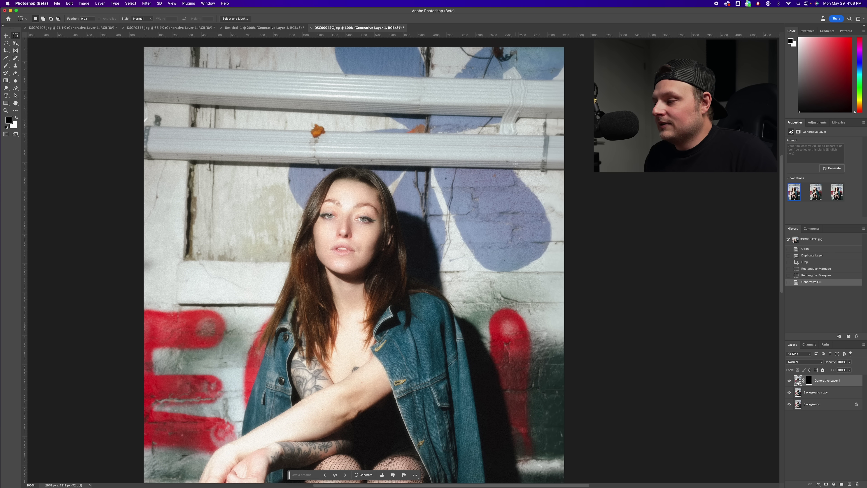
# Step: Cycle through the generated variations back to the first, and compare it with the original by hiding and reshowing Generative Layer 1
pyautogui.press('super+minus')
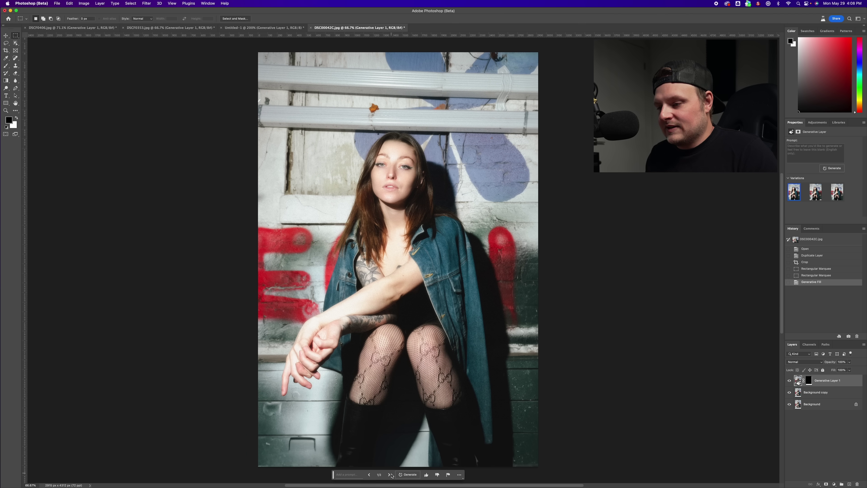
pyautogui.click(389, 475)
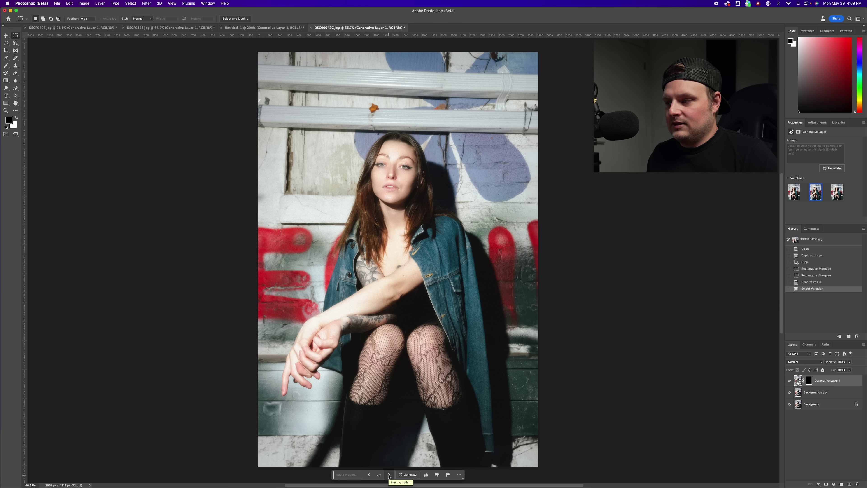
pyautogui.click(390, 475)
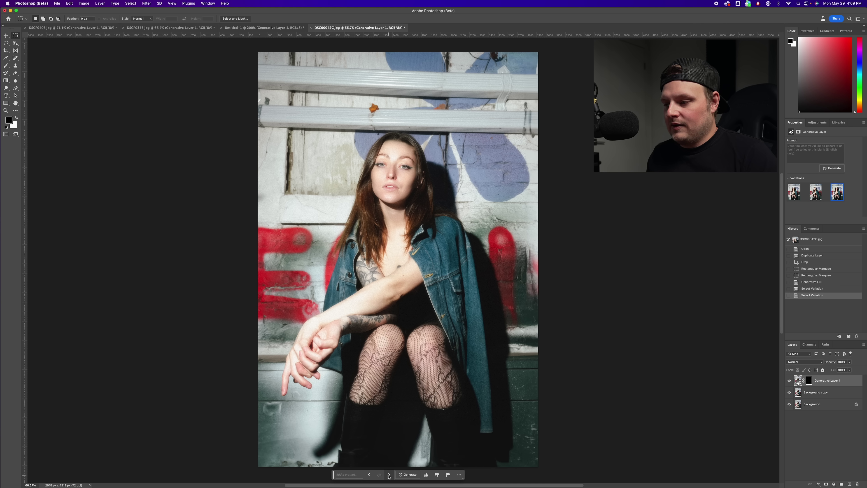
pyautogui.click(390, 475)
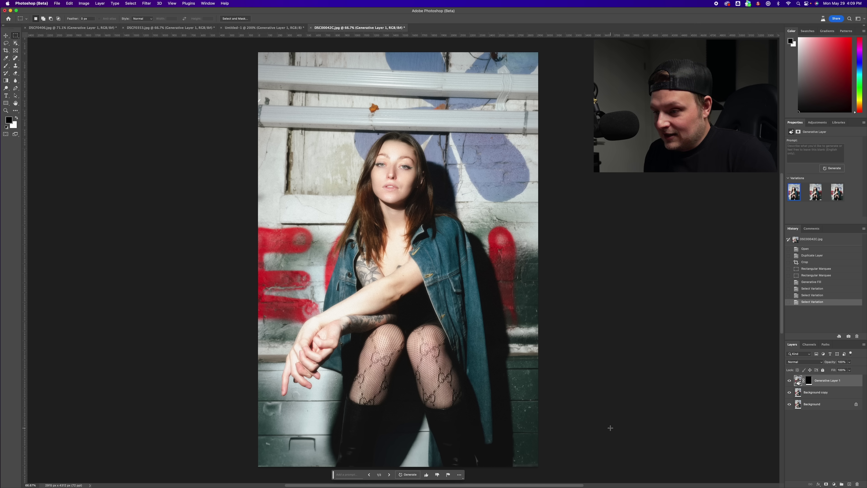
pyautogui.click(789, 381)
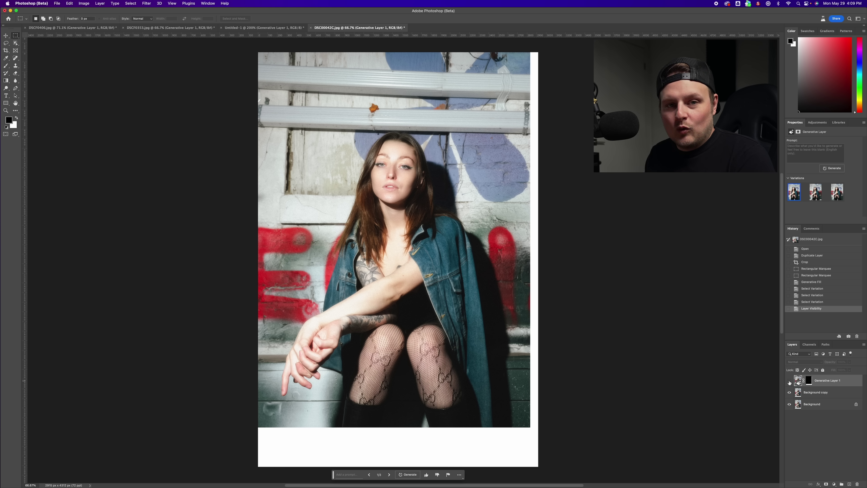
pyautogui.click(790, 382)
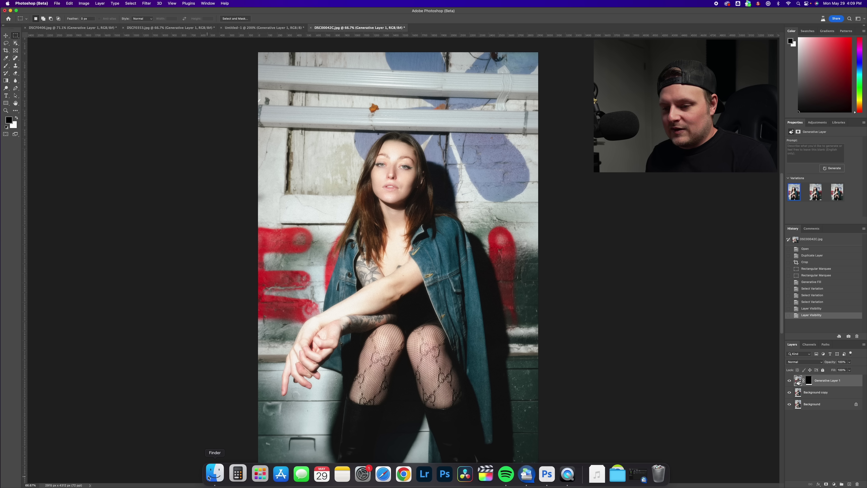
# Step: Switch to Finder and open DSCF8628.jpg in Photoshop (Beta)
pyautogui.click(214, 475)
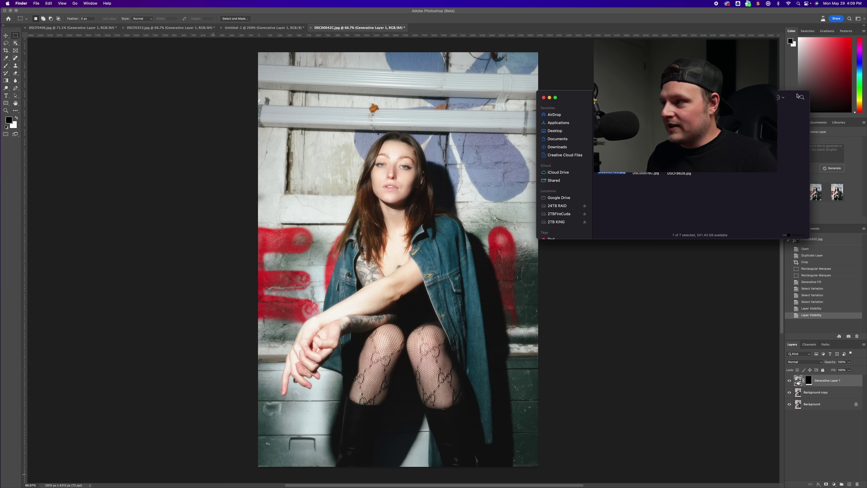
pyautogui.rightClick(685, 166)
pyautogui.moveTo(693, 174)
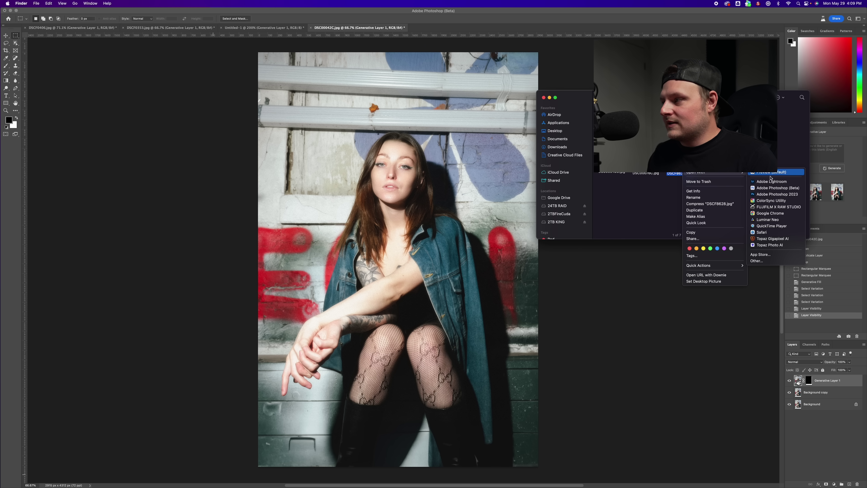
pyautogui.click(777, 187)
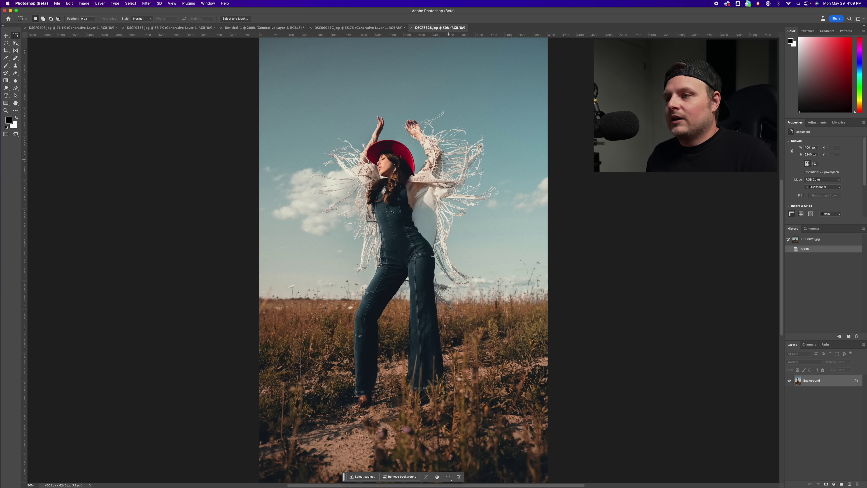
# Step: Duplicate the Background layer of DSCF8628.jpg as Background copy
pyautogui.press('super+minus')
pyautogui.press('super+minus')
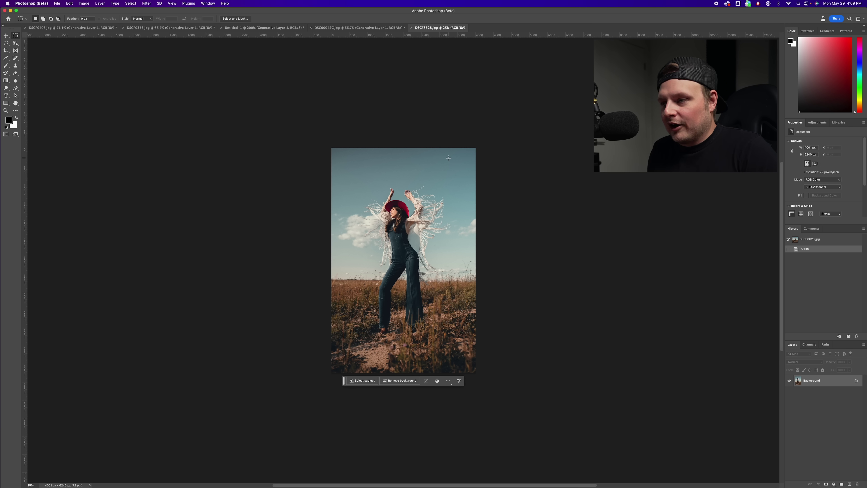
pyautogui.press('super+plus')
pyautogui.rightClick(843, 379)
pyautogui.click(811, 390)
# Step: Extend the canvas with blank space on both sides of the woman's photo using Crop, to about 10289 × 6240 px
pyautogui.click(6, 50)
pyautogui.moveTo(309, 258); pyautogui.dragTo(235, 258)
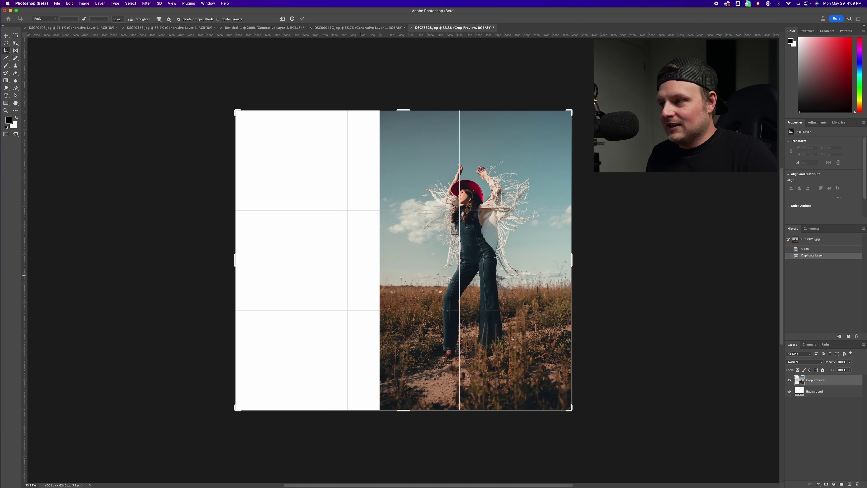
pyautogui.moveTo(572, 259); pyautogui.dragTo(647, 263)
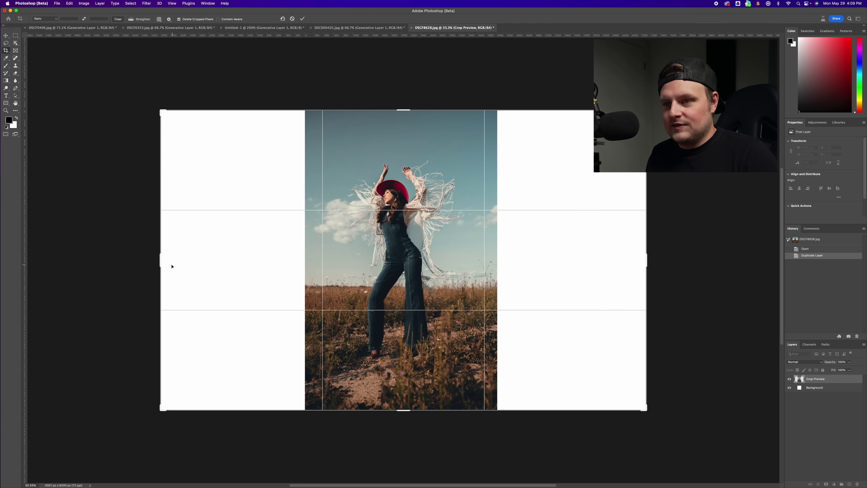
pyautogui.moveTo(161, 260); pyautogui.dragTo(157, 262)
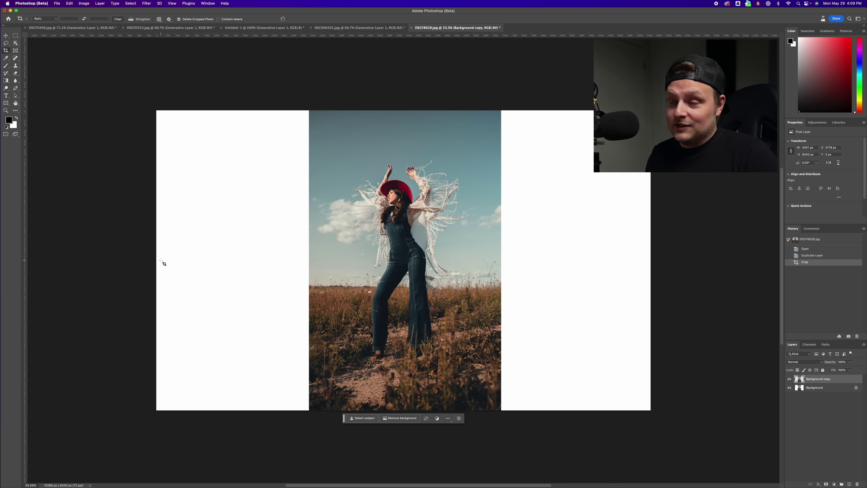
# Step: Select both blank side areas with a slight overlap into the photo and run Generative Fill without a prompt
pyautogui.click(15, 36)
pyautogui.moveTo(156, 109); pyautogui.dragTo(313, 460)
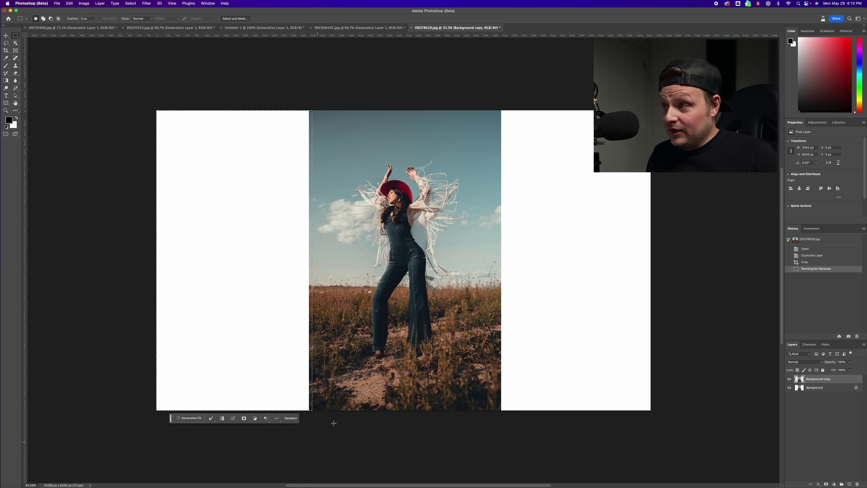
pyautogui.moveTo(653, 109); pyautogui.dragTo(499, 454)
pyautogui.click(363, 418)
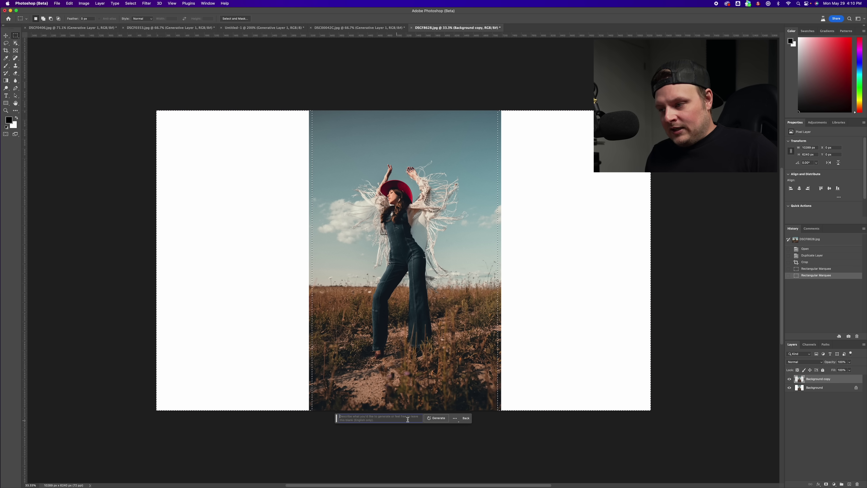
pyautogui.click(440, 419)
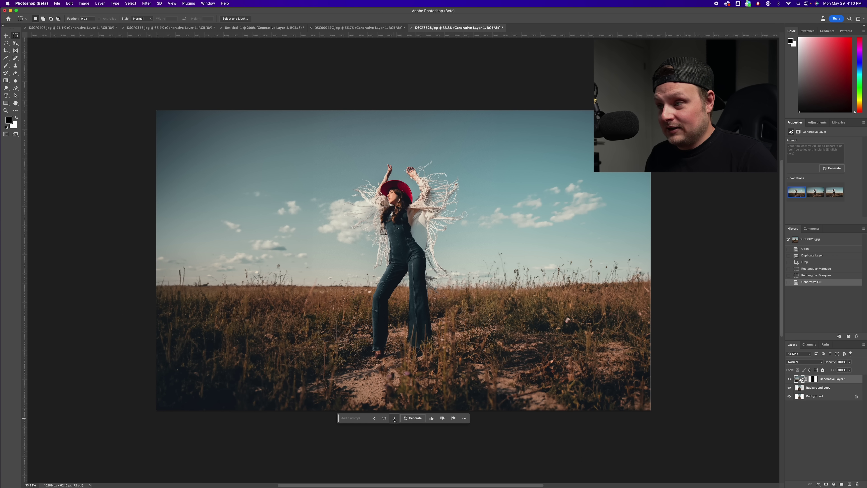
# Step: Compare the side extensions, choose the third variation, and merge Generative Layer 1 with Background copy
pyautogui.click(395, 418)
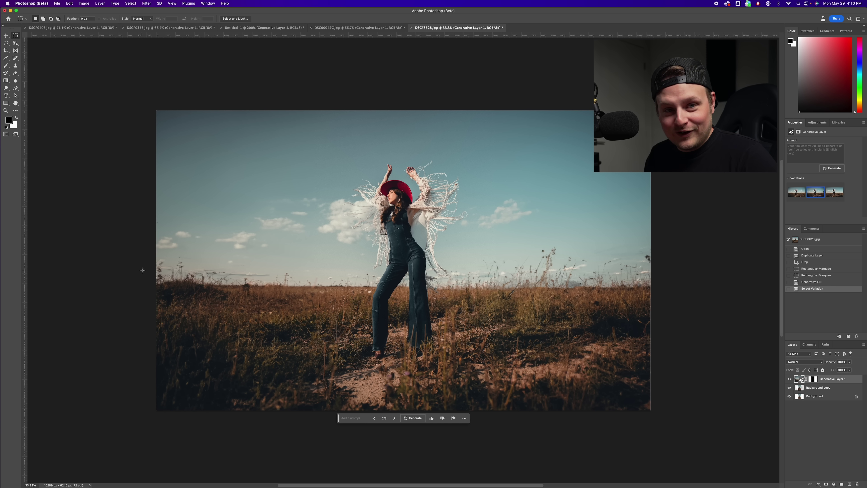
pyautogui.click(395, 419)
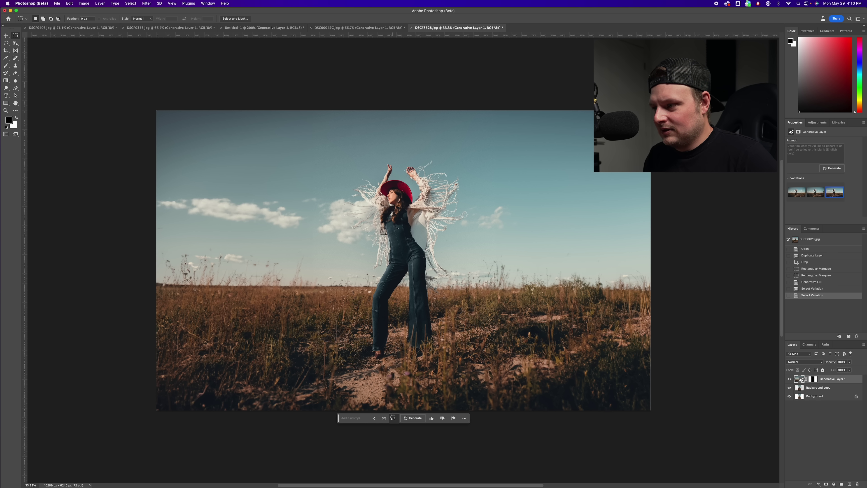
pyautogui.click(395, 418)
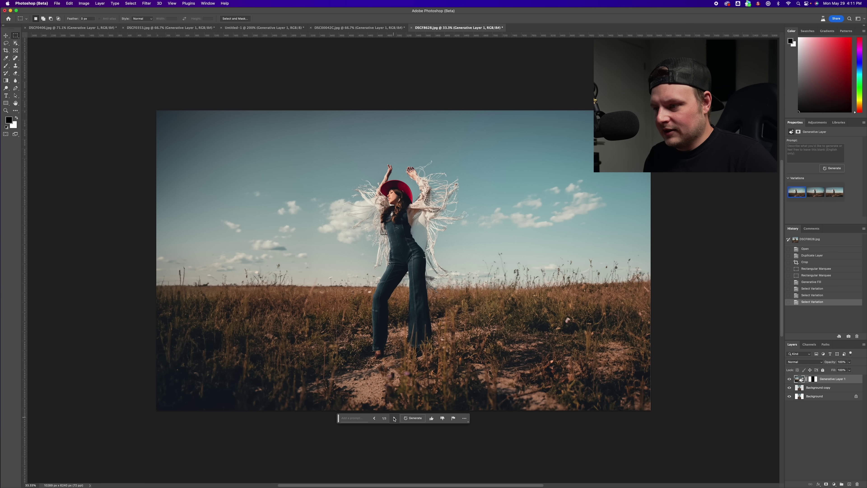
pyautogui.click(395, 418)
pyautogui.click(395, 418)
pyautogui.hscroll(-2, 377, 420)
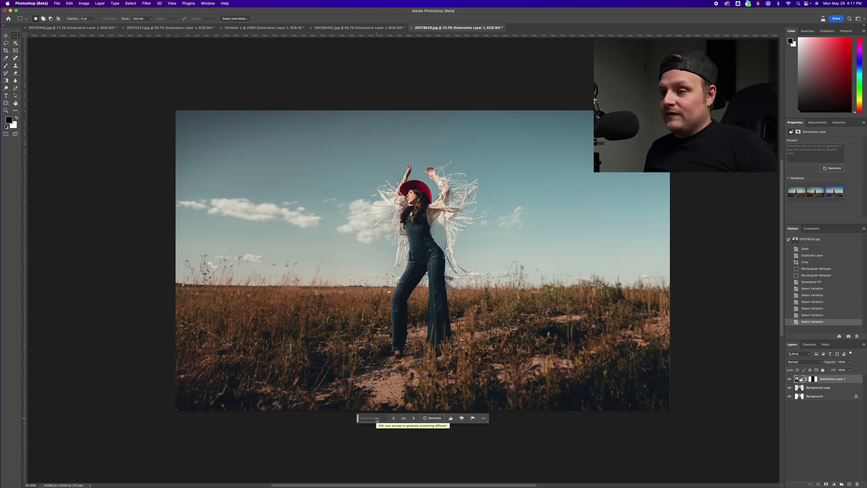
pyautogui.keyDown('shift'); pyautogui.click(840, 390); pyautogui.keyUp('shift')
pyautogui.press('super+e')
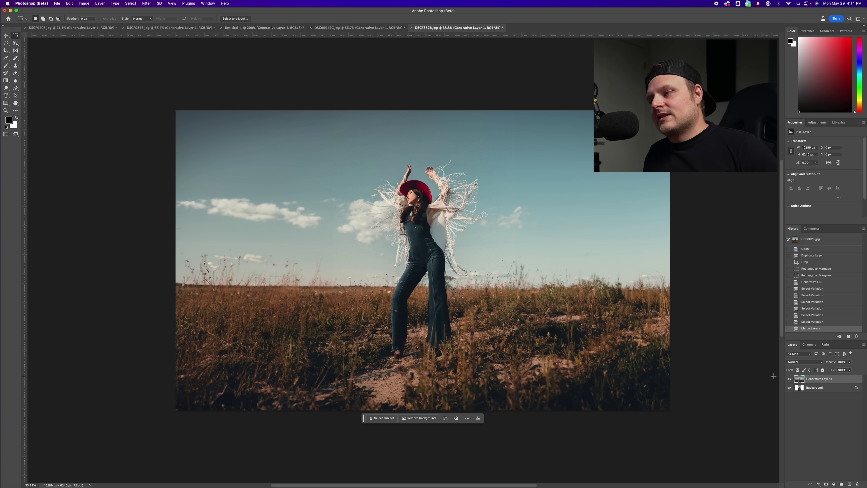
# Step: Lasso the field and loosely around the woman, and invert the selection so that it covers the sky
pyautogui.click(7, 43)
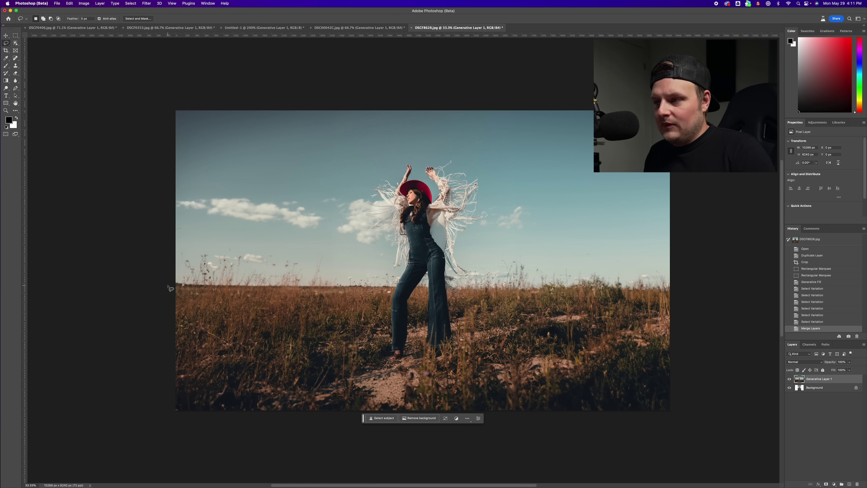
pyautogui.moveTo(166, 281)
pyautogui.mouseDown()
pyautogui.moveTo(364, 277)
pyautogui.moveTo(386, 264)
pyautogui.moveTo(363, 224)
pyautogui.moveTo(373, 168)
pyautogui.moveTo(410, 158)
pyautogui.moveTo(475, 163)
pyautogui.moveTo(498, 181)
pyautogui.moveTo(497, 212)
pyautogui.moveTo(471, 254)
pyautogui.moveTo(487, 274)
pyautogui.moveTo(656, 272)
pyautogui.moveTo(700, 293)
pyautogui.moveTo(693, 420)
pyautogui.moveTo(575, 457)
pyautogui.moveTo(177, 445)
pyautogui.moveTo(165, 440)
pyautogui.moveTo(178, 279)
pyautogui.mouseUp()
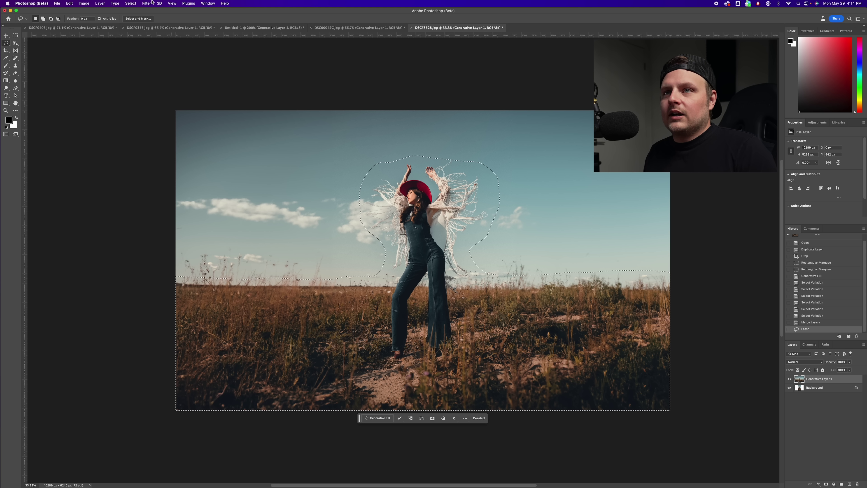
pyautogui.click(130, 3)
pyautogui.click(144, 28)
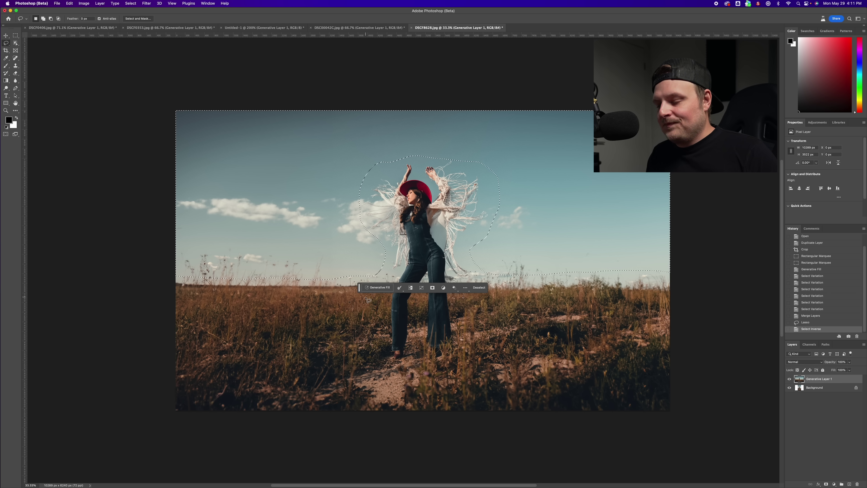
# Step: Run Generative Fill on the selected sky with the prompt "storm clouds"
pyautogui.click(380, 287)
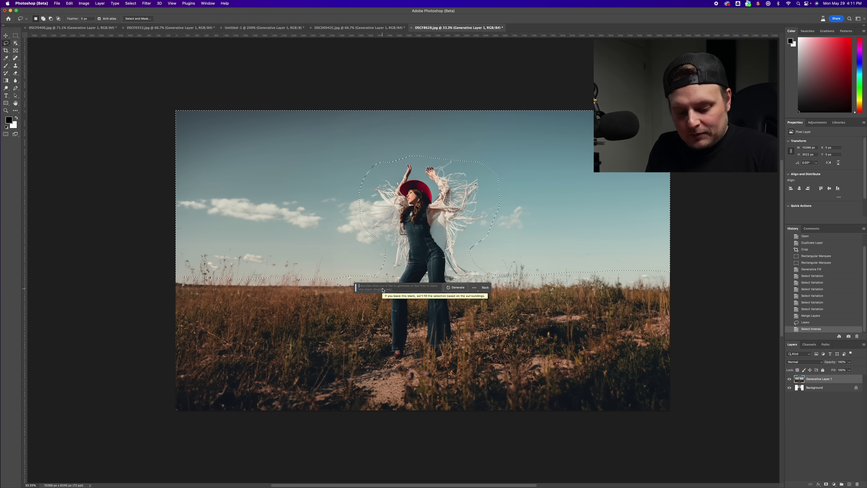
pyautogui.write('storm clouds')
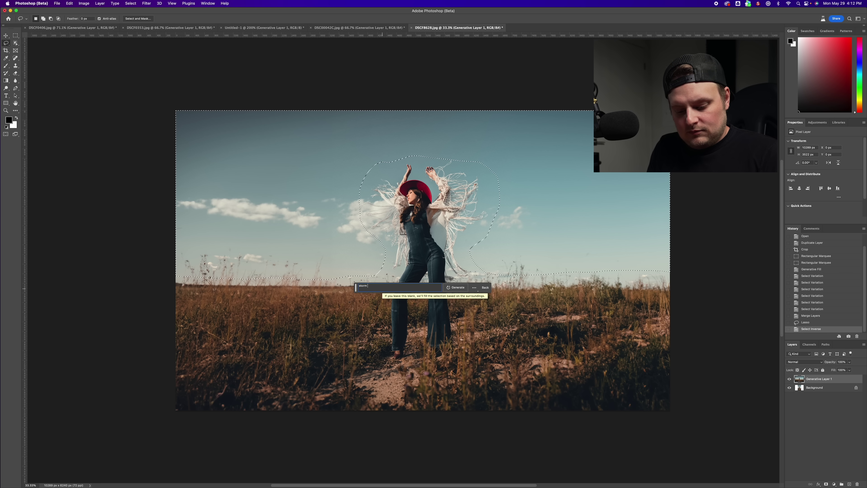
pyautogui.click(459, 289)
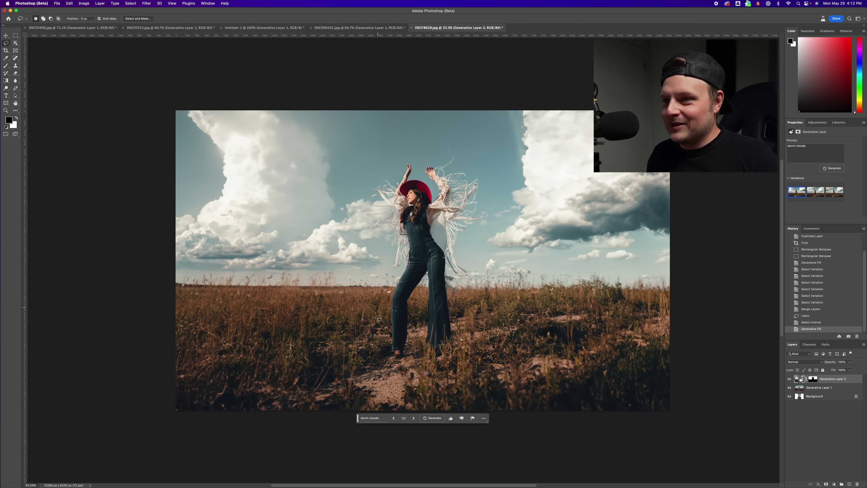
# Step: Step through the storm clouds variations to the third one and rate it as a poor result
pyautogui.click(413, 418)
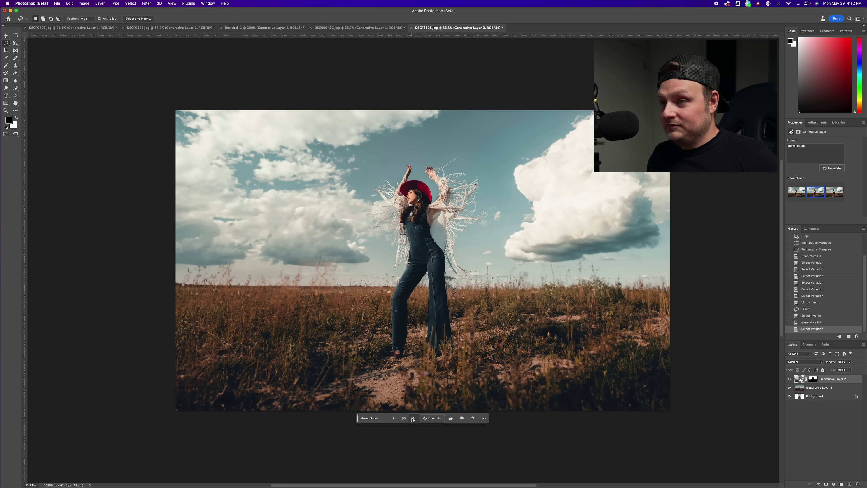
pyautogui.click(415, 418)
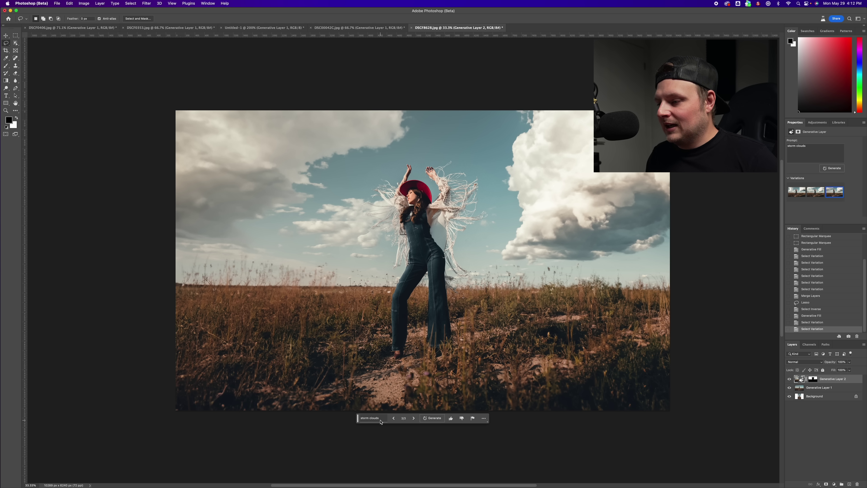
pyautogui.click(461, 418)
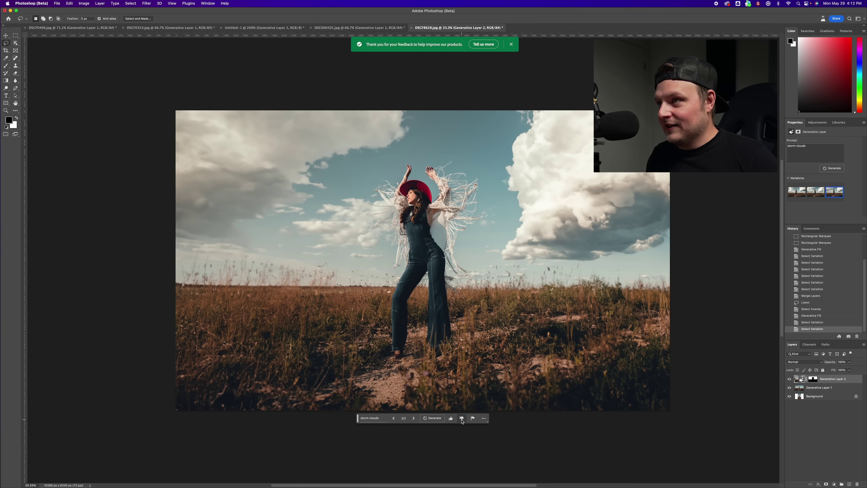
# Step: Change the sky's prompt to "dark storm clouds" and generate new variations
pyautogui.click(380, 422)
pyautogui.tripleClick(360, 417)
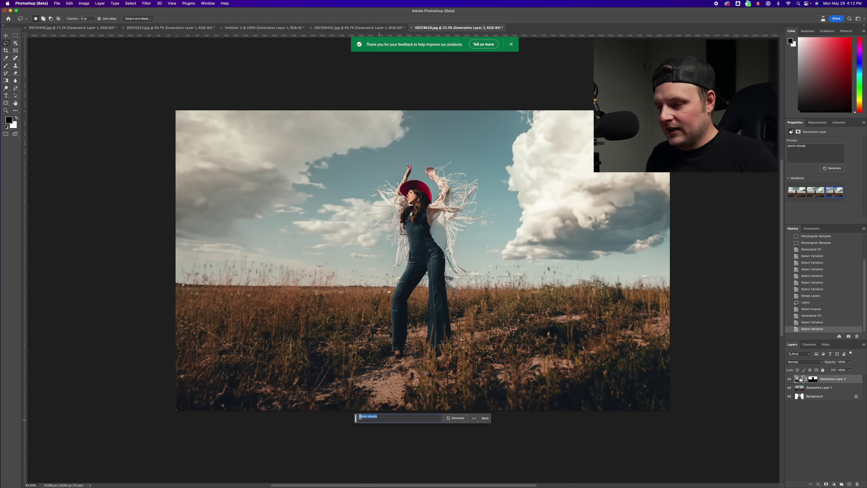
pyautogui.click(359, 416)
pyautogui.write('dark')
pyautogui.click(456, 418)
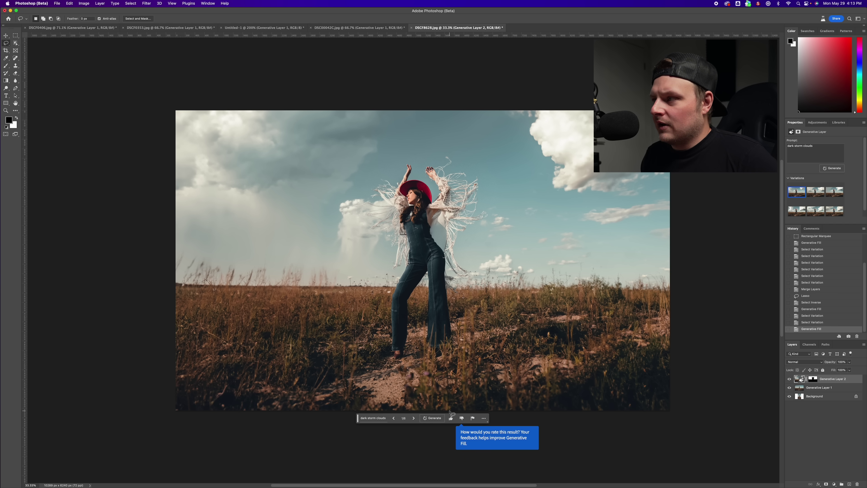
# Step: Examine all the sky variations in turn and return to the first dark storm clouds result
pyautogui.click(414, 420)
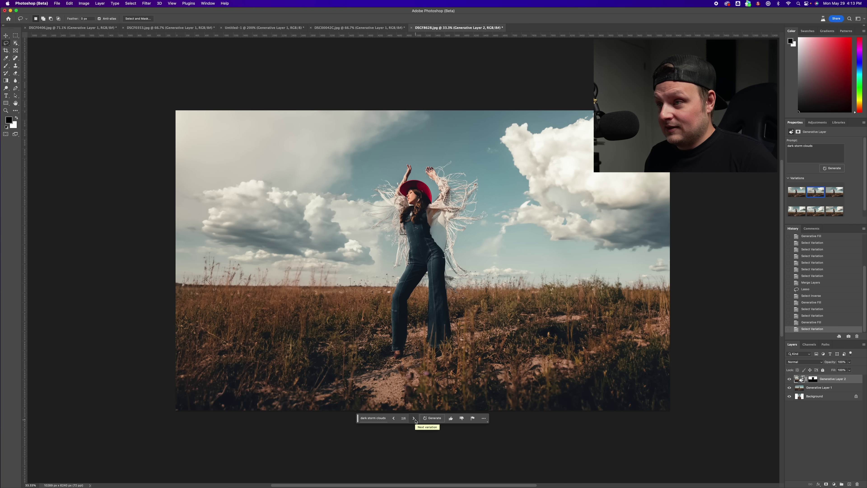
pyautogui.click(415, 418)
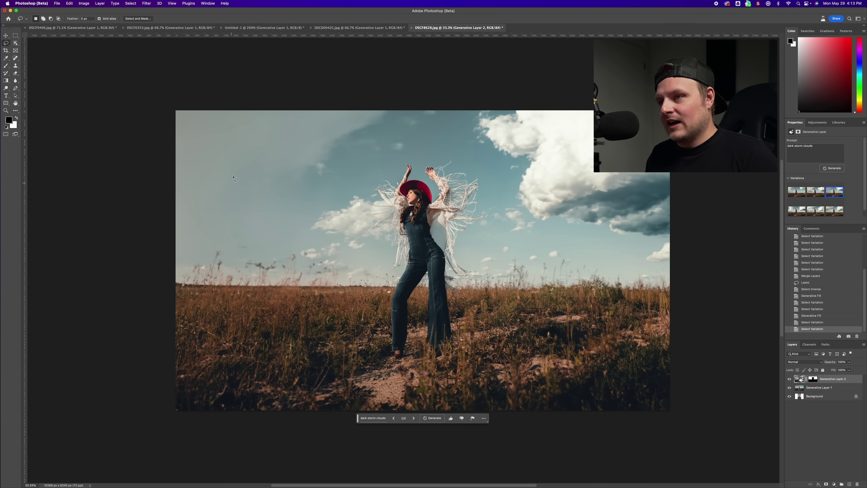
pyautogui.click(414, 418)
pyautogui.click(413, 418)
pyautogui.click(413, 418)
pyautogui.click(413, 419)
# Step: Change the sky's Generative Fill prompt to "rain clouds" and generate new variations
pyautogui.click(376, 418)
pyautogui.moveTo(376, 418); pyautogui.dragTo(346, 412)
pyautogui.write('rain clouds')
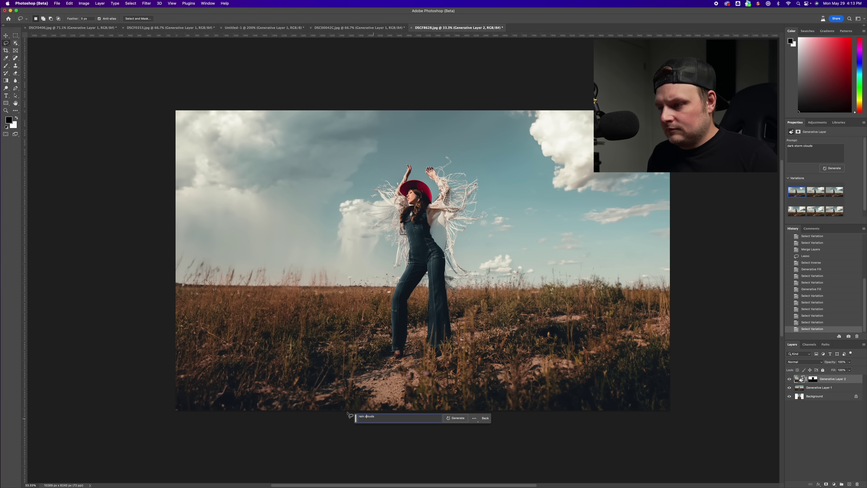
pyautogui.click(449, 417)
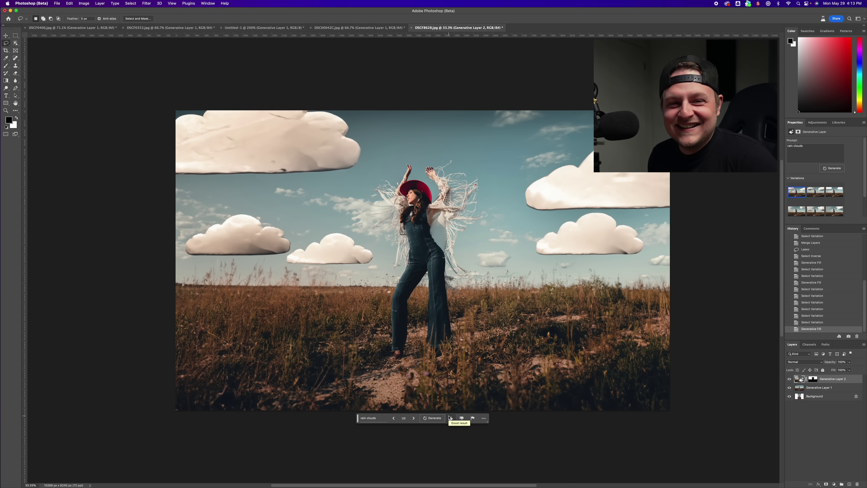
# Step: Compare the rain clouds variations and settle on the second one
pyautogui.click(414, 419)
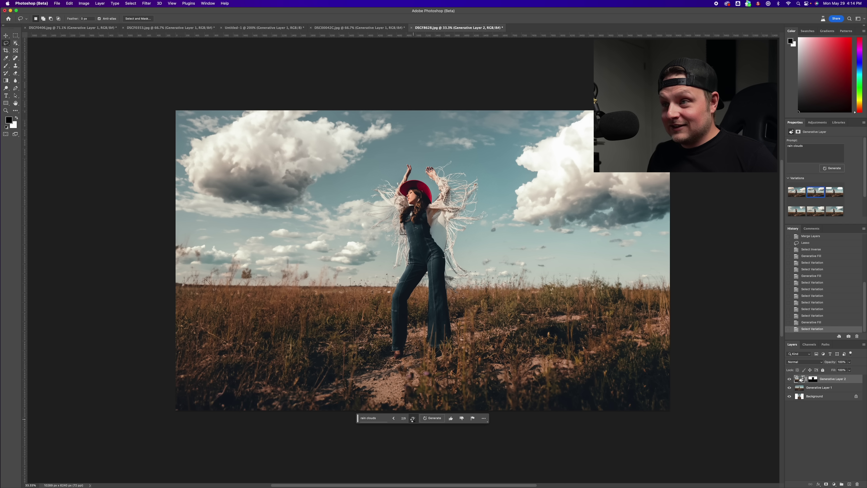
pyautogui.click(414, 418)
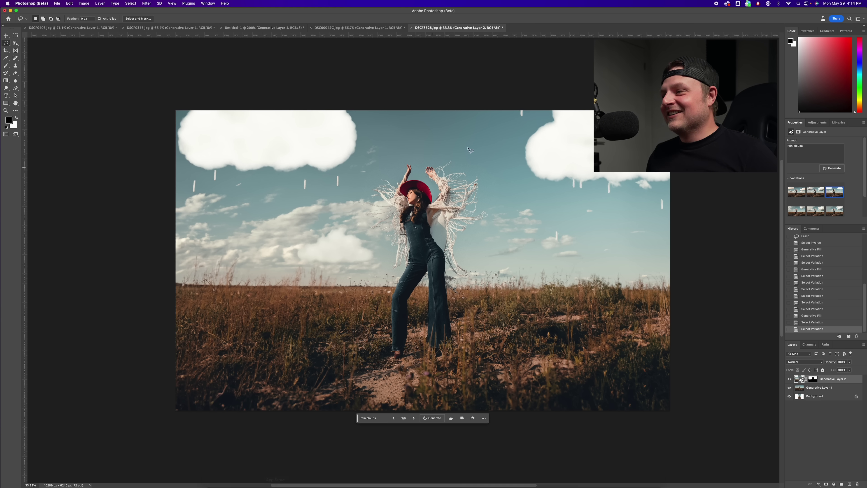
pyautogui.click(394, 418)
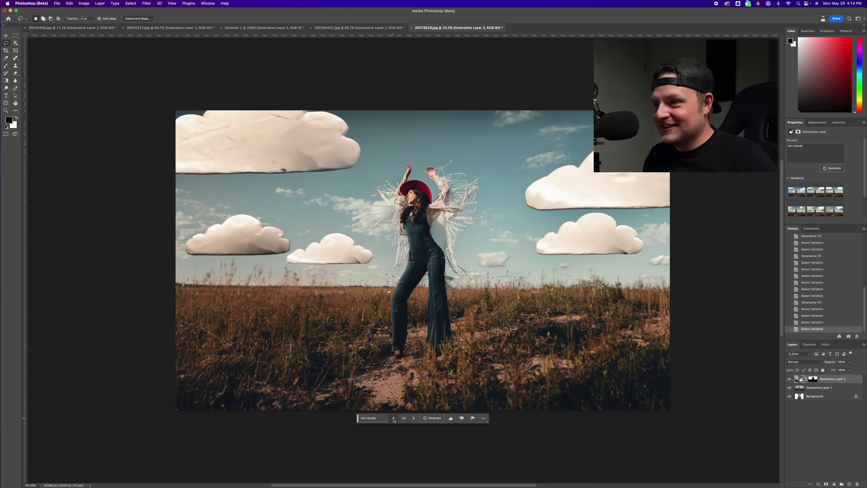
pyautogui.click(413, 418)
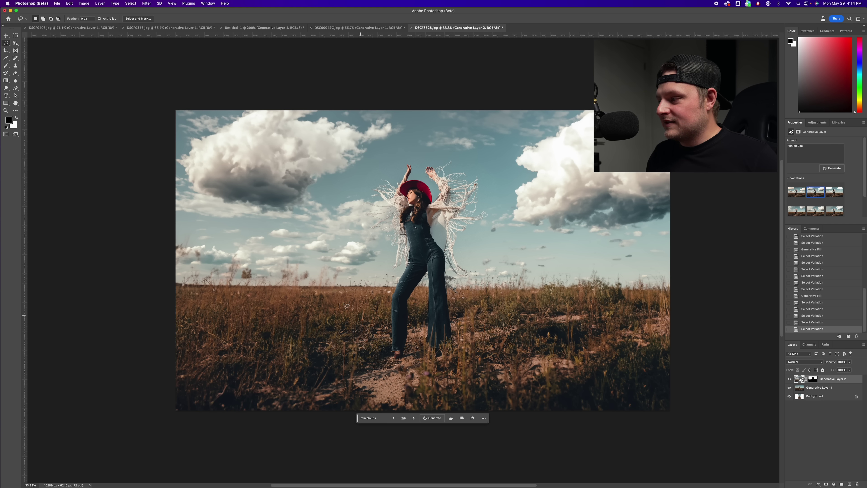
# Step: Merge Generative Layer 2 and Generative Layer 1 into one layer, leaving the Background separate
pyautogui.click(817, 398)
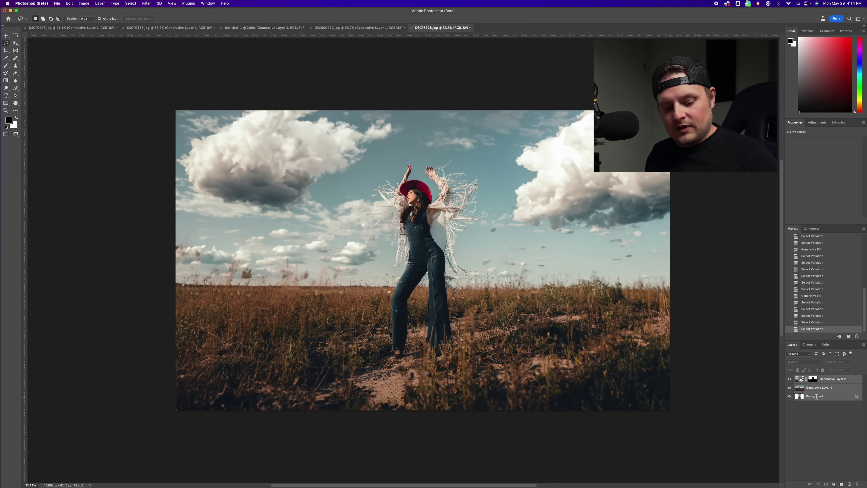
pyautogui.keyDown('shift'); pyautogui.click(818, 387); pyautogui.keyUp('shift')
pyautogui.press('super+e')
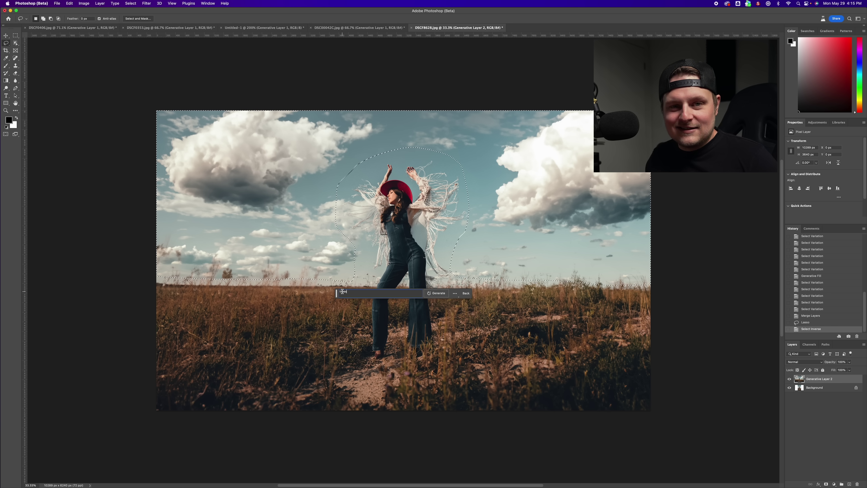
# Step: Generate "trees" in the selected sky around the woman and keep the second variation after comparing it with the layer hidden
pyautogui.click(436, 294)
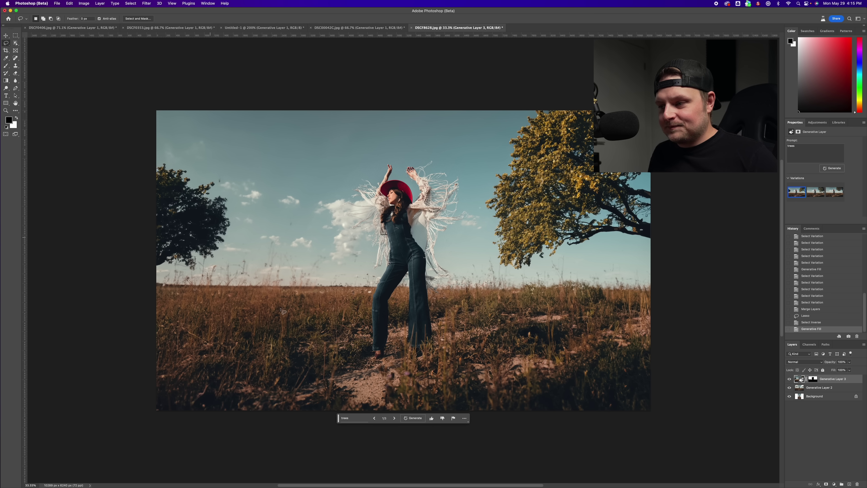
pyautogui.click(394, 419)
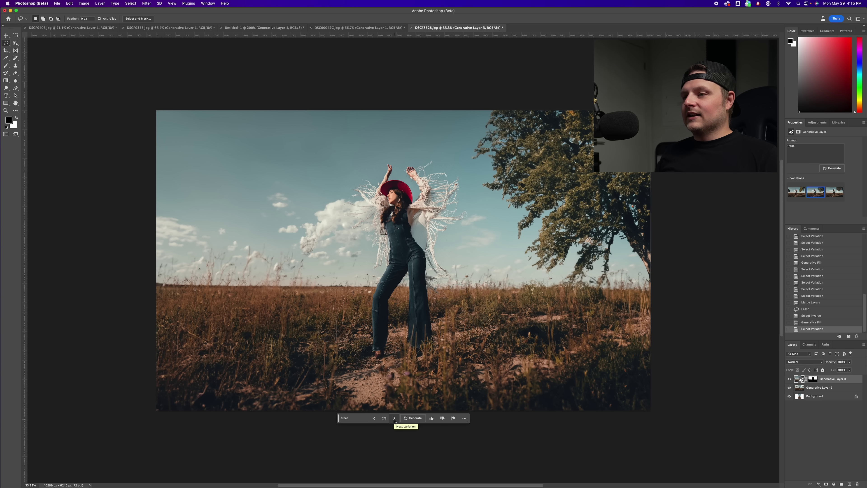
pyautogui.click(394, 419)
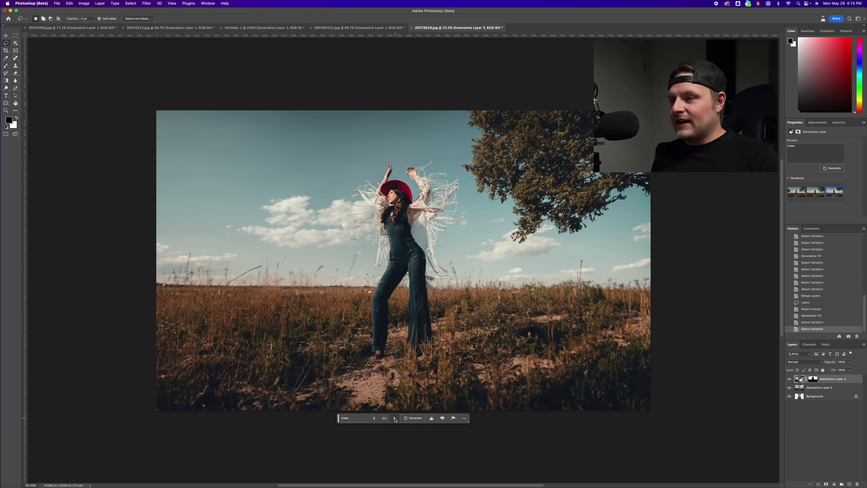
pyautogui.click(375, 419)
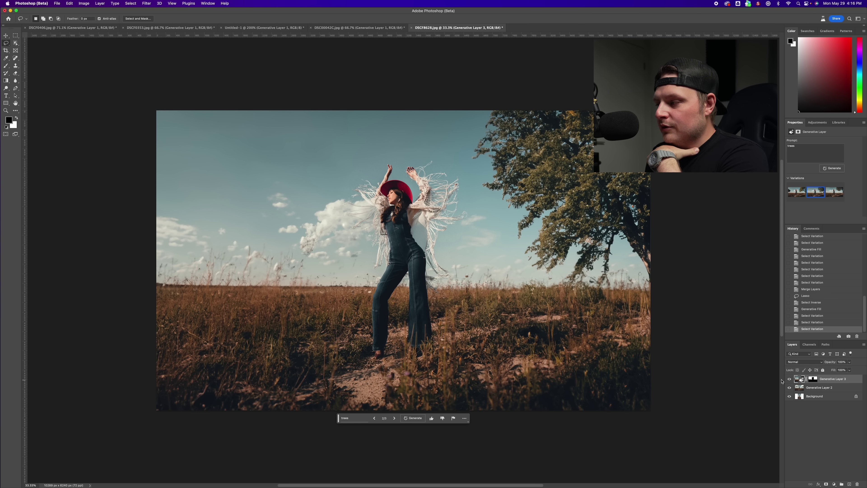
pyautogui.click(789, 380)
pyautogui.click(790, 380)
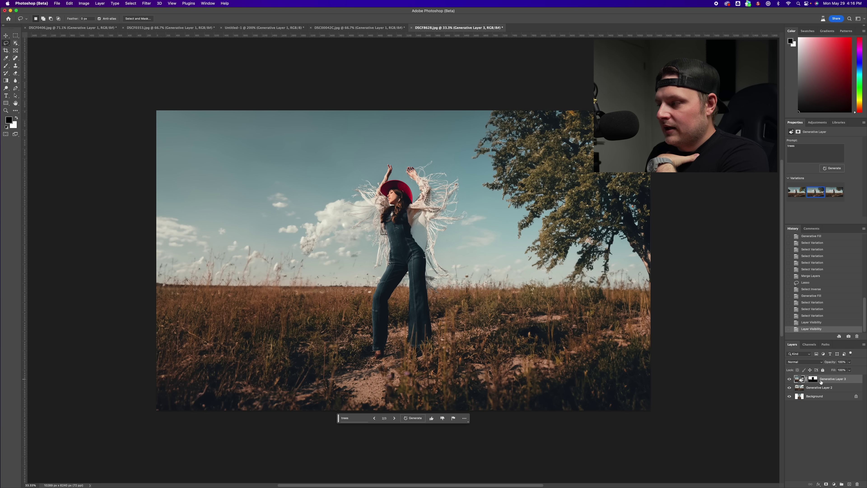
# Step: Paint black on Generative Layer 3's mask with a large soft brush to bring back the clouds on the photo's left side, keeping the tree
pyautogui.click(814, 379)
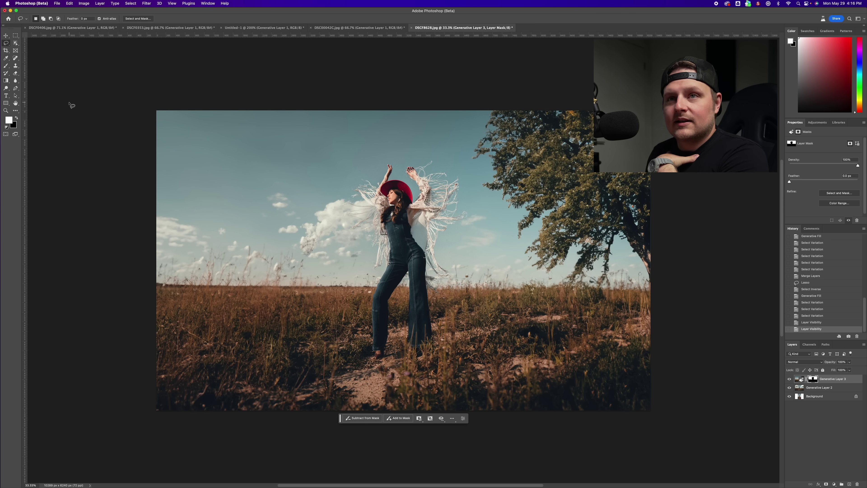
pyautogui.click(6, 66)
pyautogui.click(17, 118)
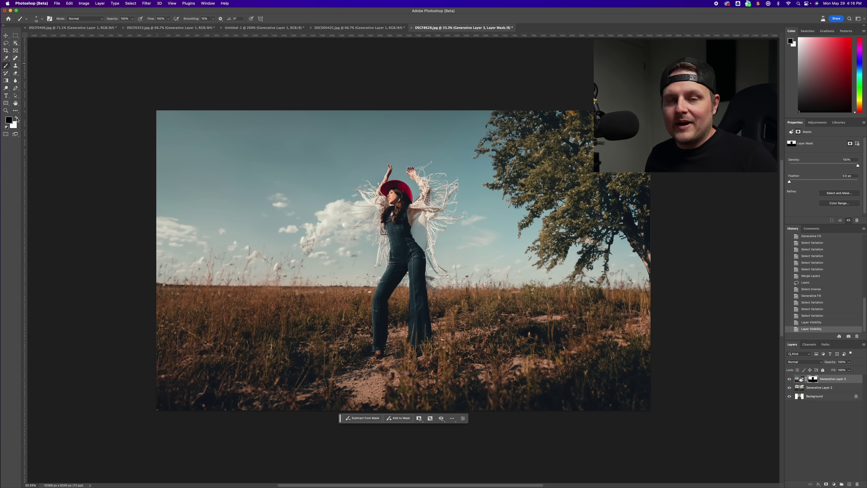
pyautogui.click(35, 19)
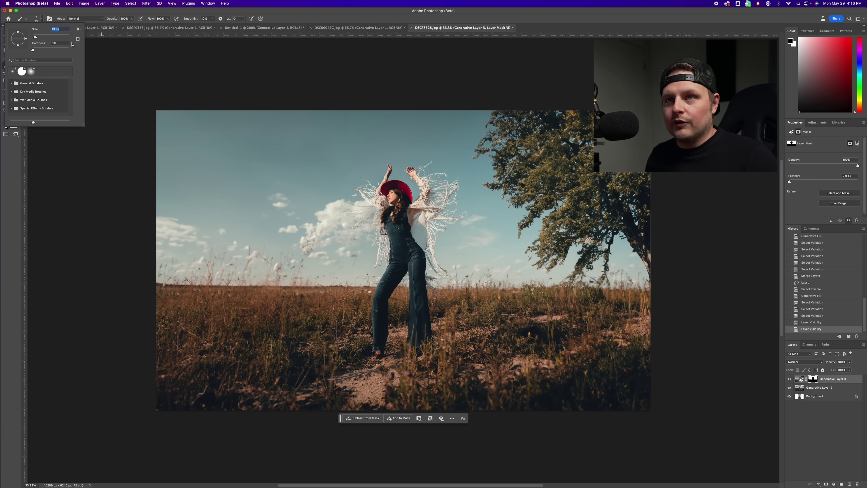
pyautogui.moveTo(63, 36); pyautogui.dragTo(67, 37)
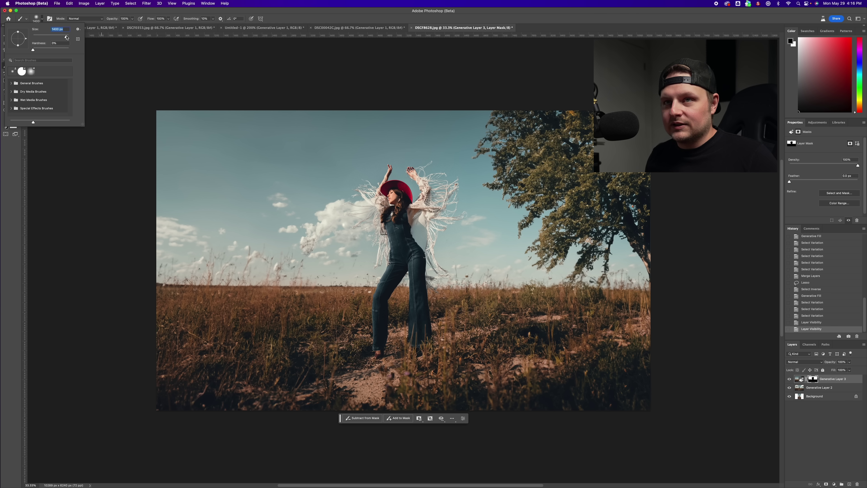
pyautogui.click(283, 235)
pyautogui.moveTo(283, 236)
pyautogui.mouseDown()
pyautogui.moveTo(325, 212)
pyautogui.moveTo(246, 160)
pyautogui.moveTo(228, 131)
pyautogui.moveTo(357, 131)
pyautogui.moveTo(317, 185)
pyautogui.moveTo(420, 130)
pyautogui.moveTo(432, 151)
pyautogui.moveTo(424, 134)
pyautogui.moveTo(229, 253)
pyautogui.mouseUp()
pyautogui.moveTo(229, 253); pyautogui.dragTo(611, 328)
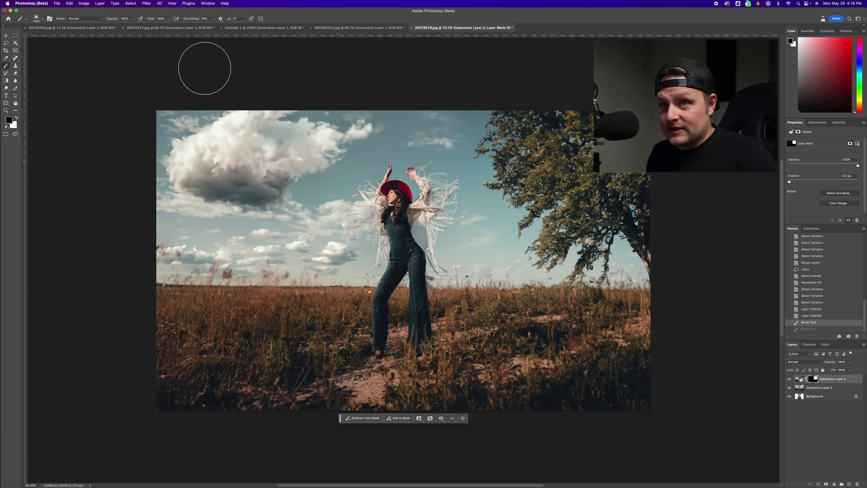
# Step: Examine the blended sky, the woman's fringe and the generated tree up close
pyautogui.click(4, 35)
pyautogui.press('super+equal')
pyautogui.hscroll(3, 260, 122)
pyautogui.hscroll(-2, 260, 122)
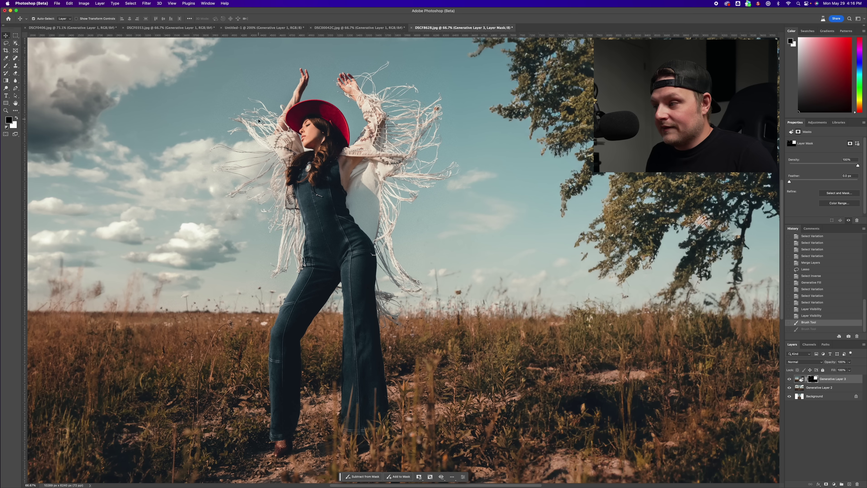
pyautogui.hscroll(5, 259, 123)
pyautogui.press('super+equal')
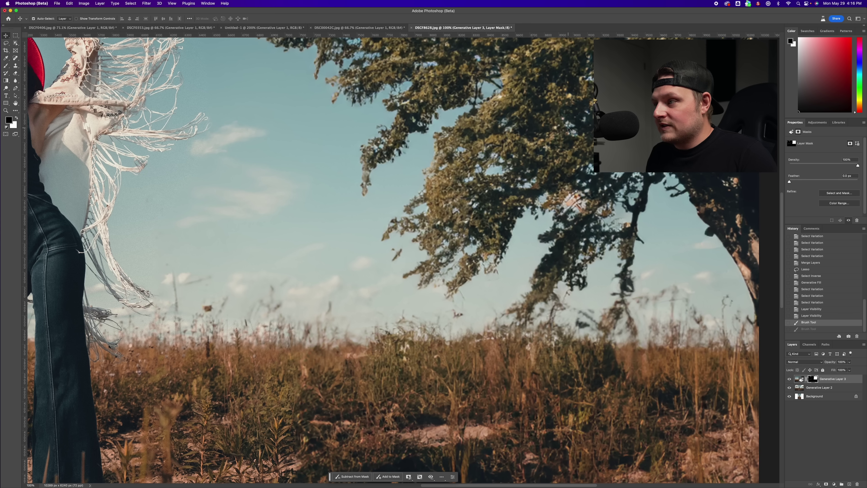
pyautogui.scroll(-3, 573, 193)
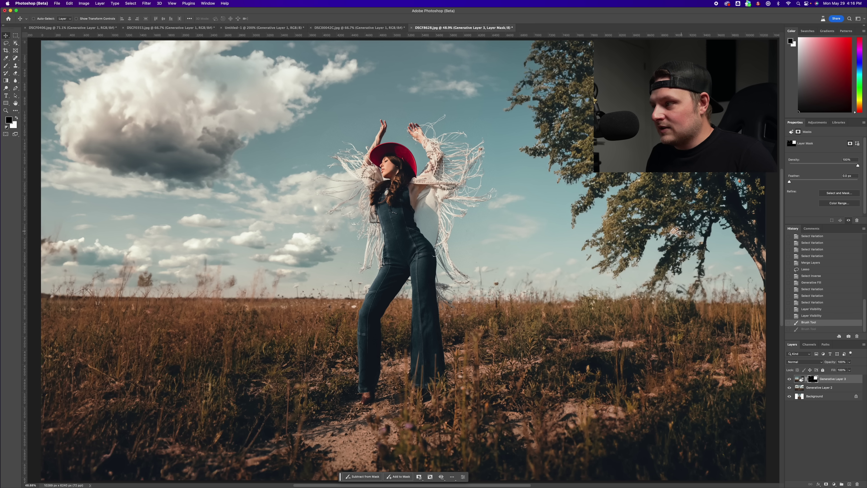
pyautogui.press('super+1')
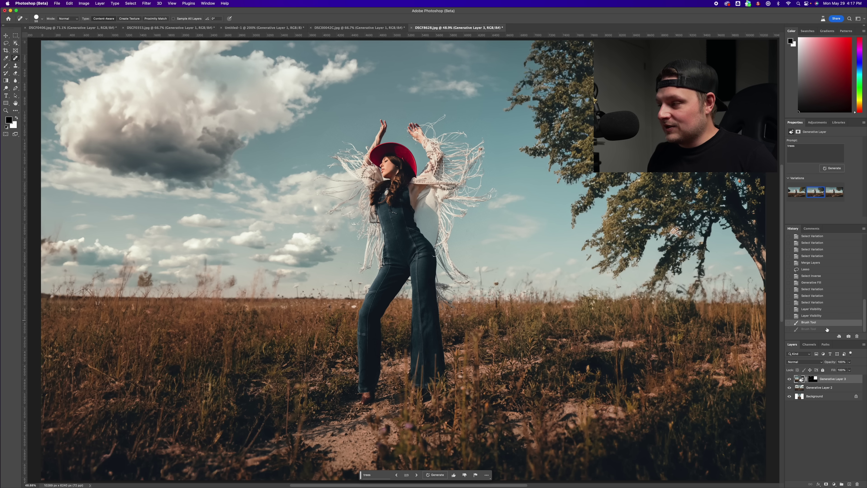
# Step: Compare the edit with the original DSCF8628.jpg history state, then return to the first Brush Tool state
pyautogui.scroll(10, 818, 263)
pyautogui.click(814, 240)
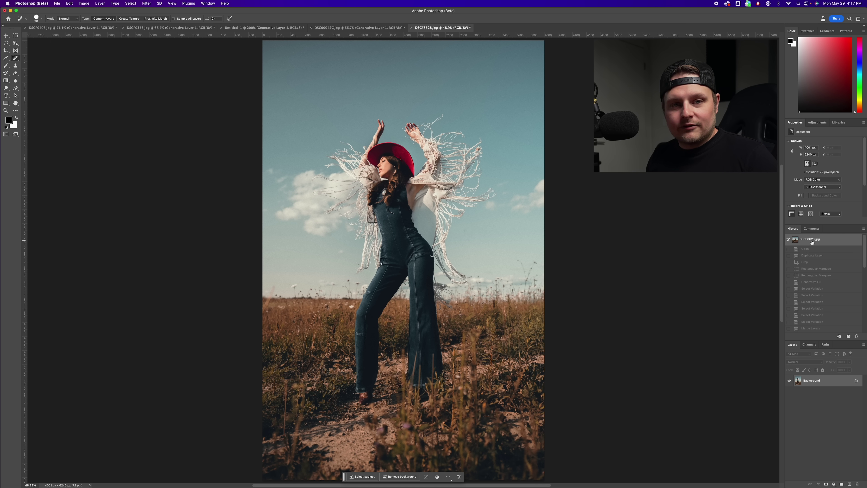
pyautogui.scroll(-10, 814, 283)
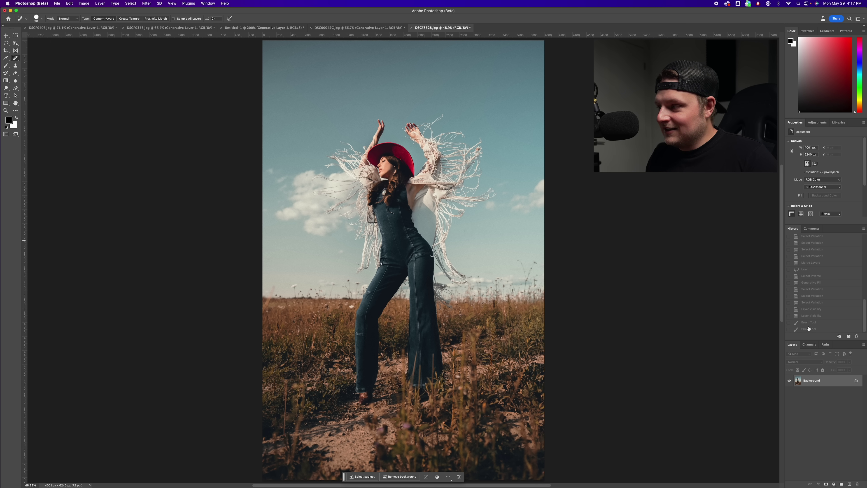
pyautogui.click(812, 323)
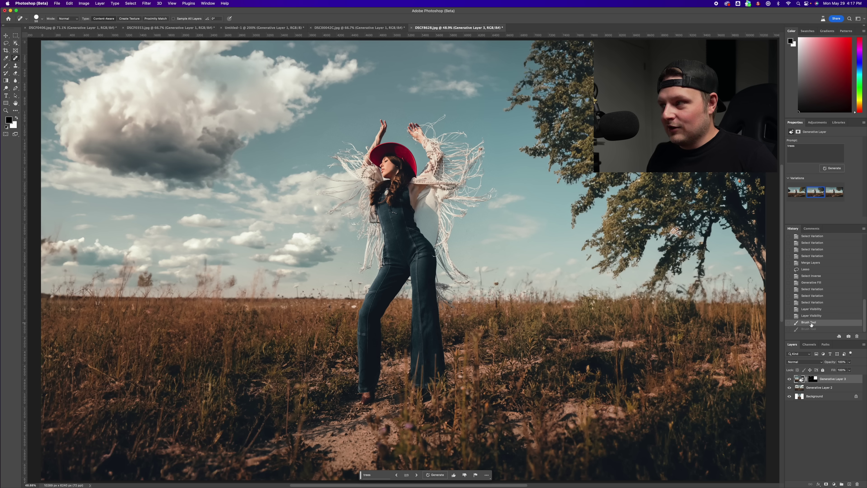
pyautogui.press('super+minus')
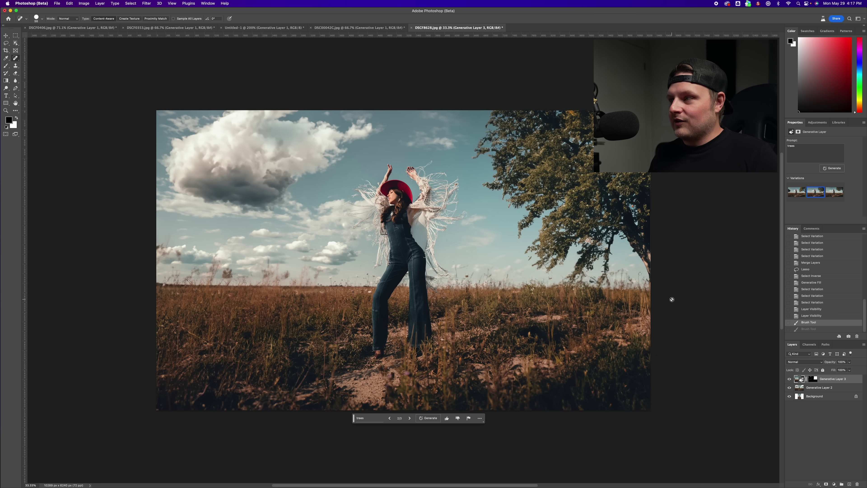